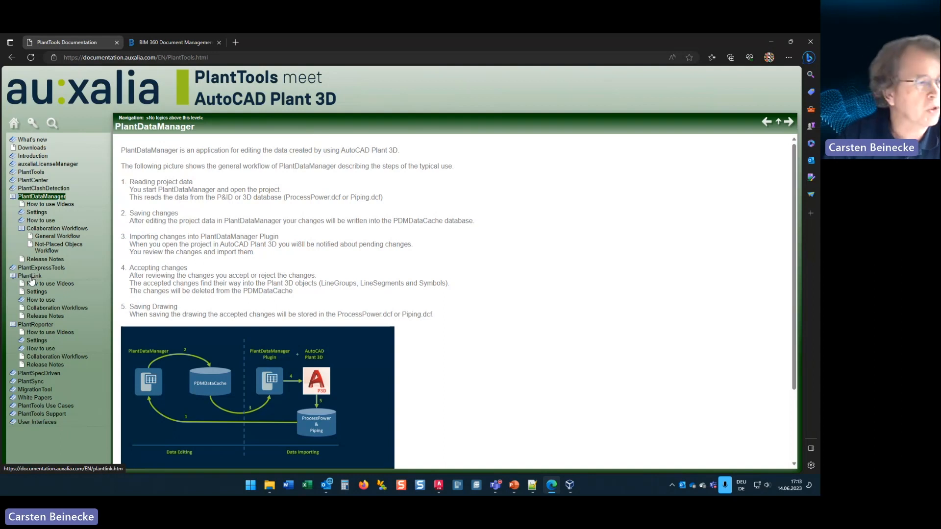
Step: View the Collaboration Workflows documentation pages for PlantDataManager, PlantLink and PlantReporter
left_click(38, 199)
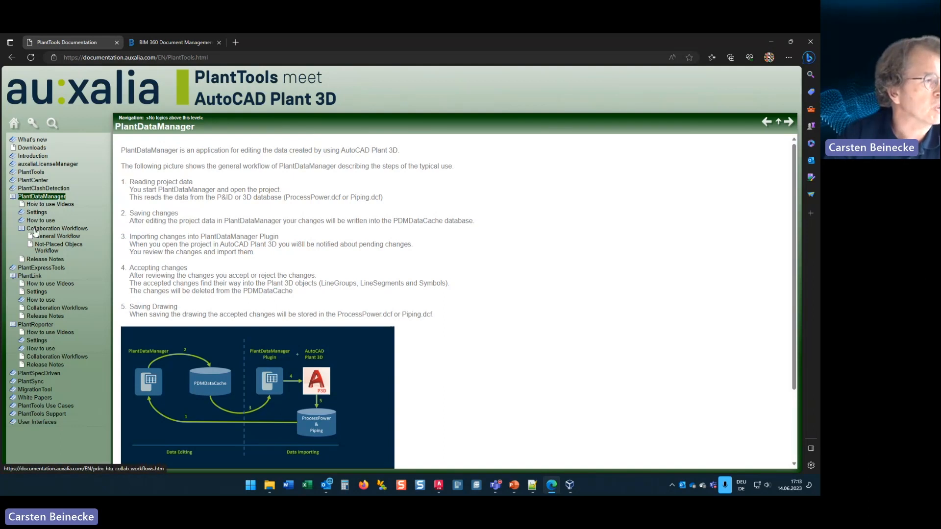
left_click(37, 228)
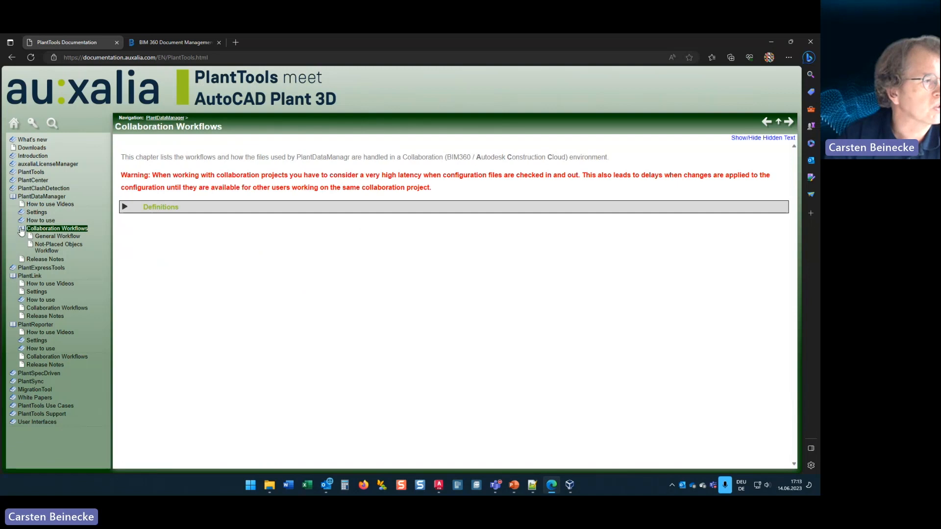
left_click(21, 229)
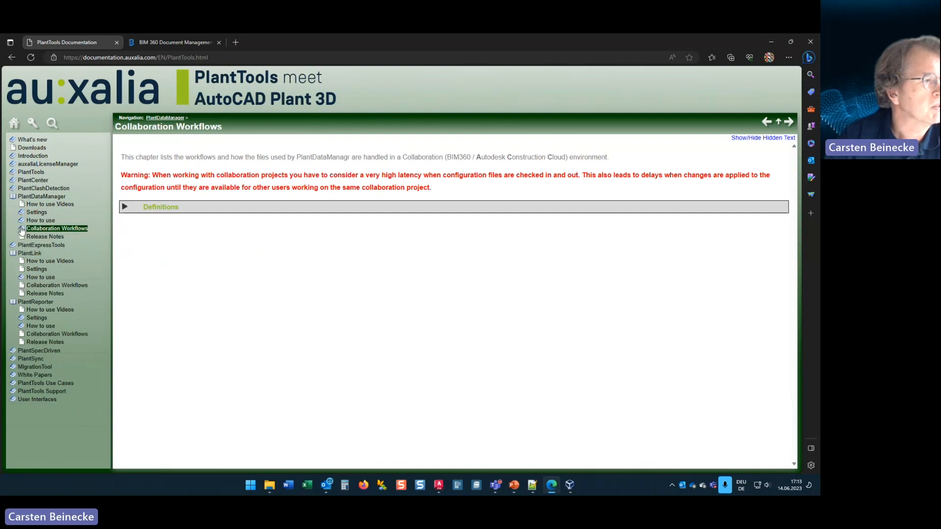
left_click(40, 286)
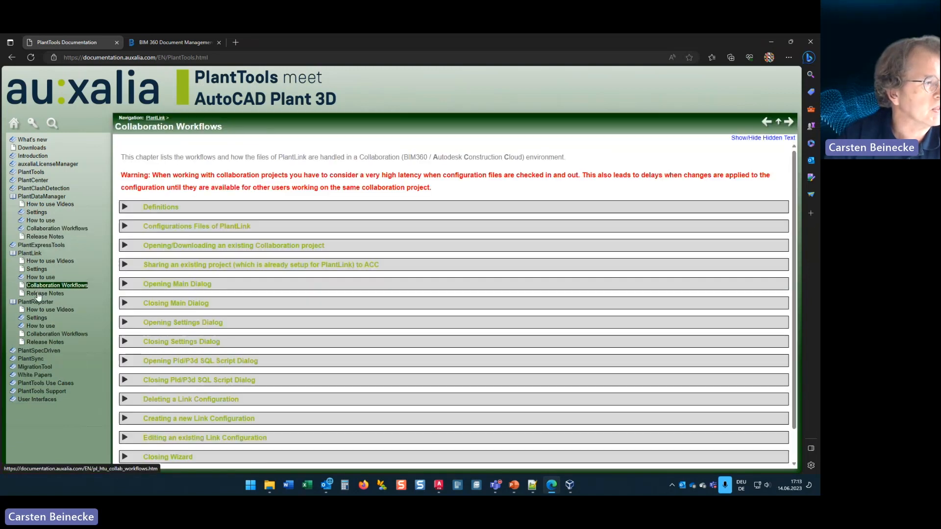
left_click(42, 335)
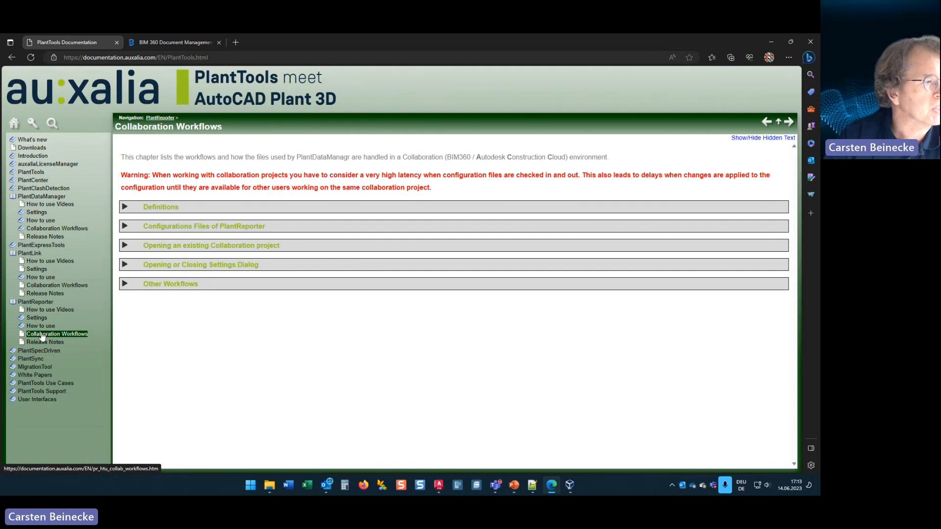
Step: Collapse the PlantLink and PlantReporter chapters and show the General Workflow page under PlantDataManager's Collaboration Workflows
left_click(13, 254)
left_click(13, 262)
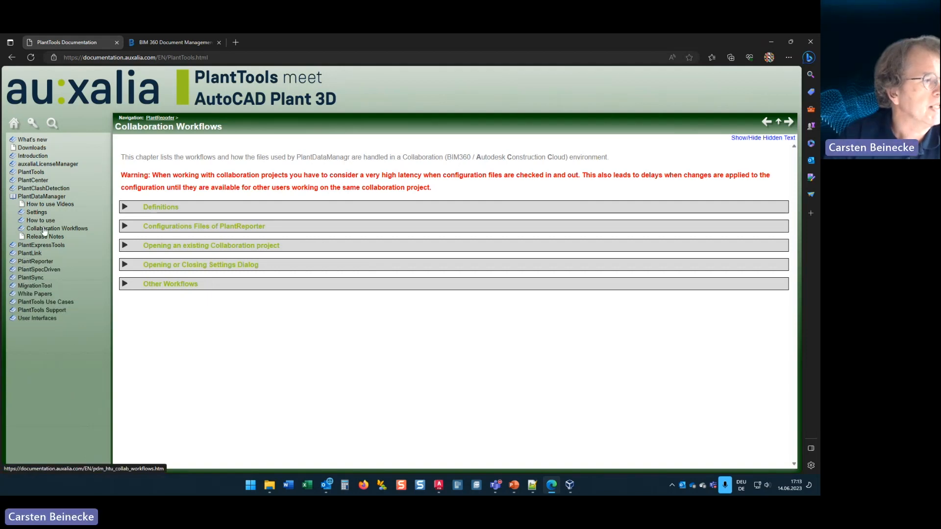
left_click(45, 229)
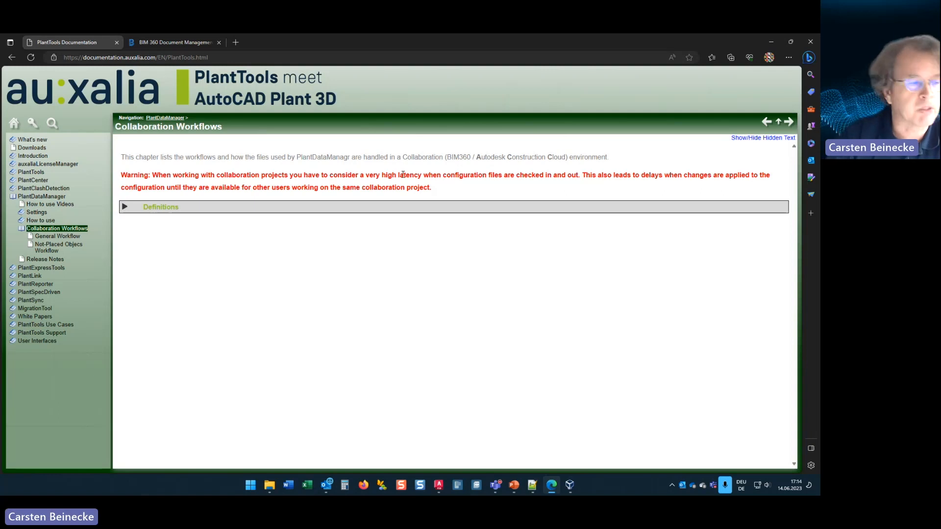
left_click(53, 237)
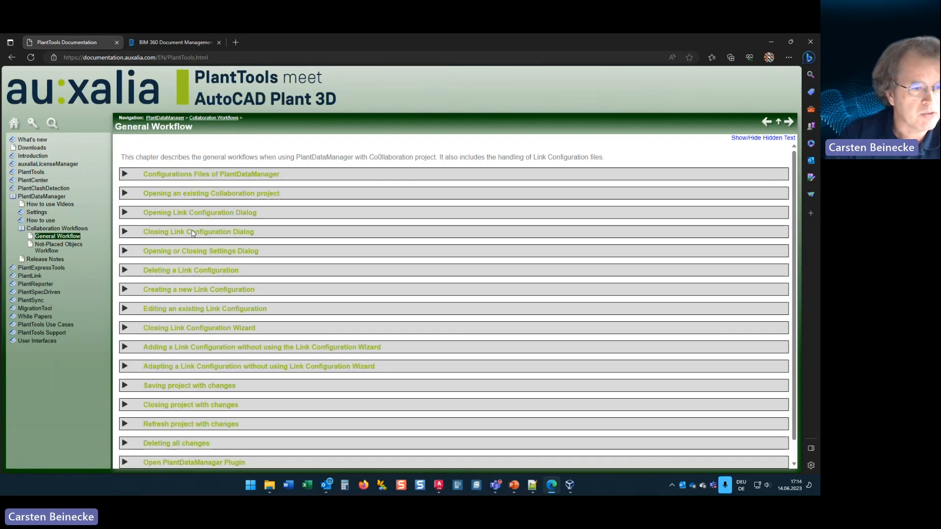
Step: Switch to the PowerPoint slide show, swap presenter view with the slide show, show the Patience slide, and end the show
left_click(514, 486)
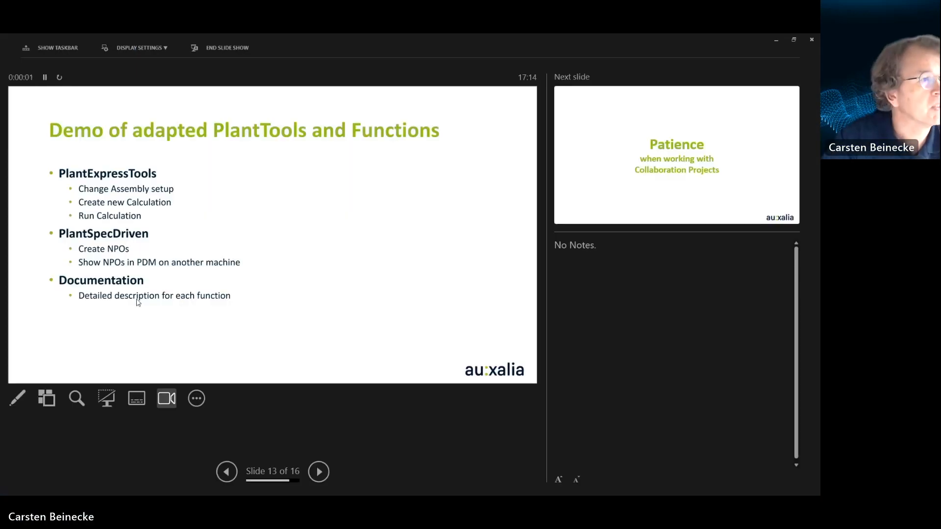
left_click(166, 49)
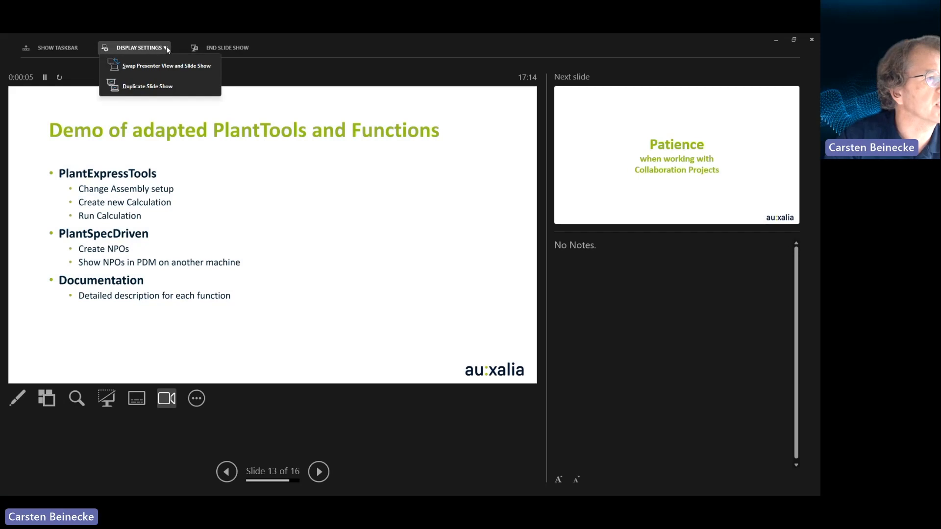
left_click(170, 67)
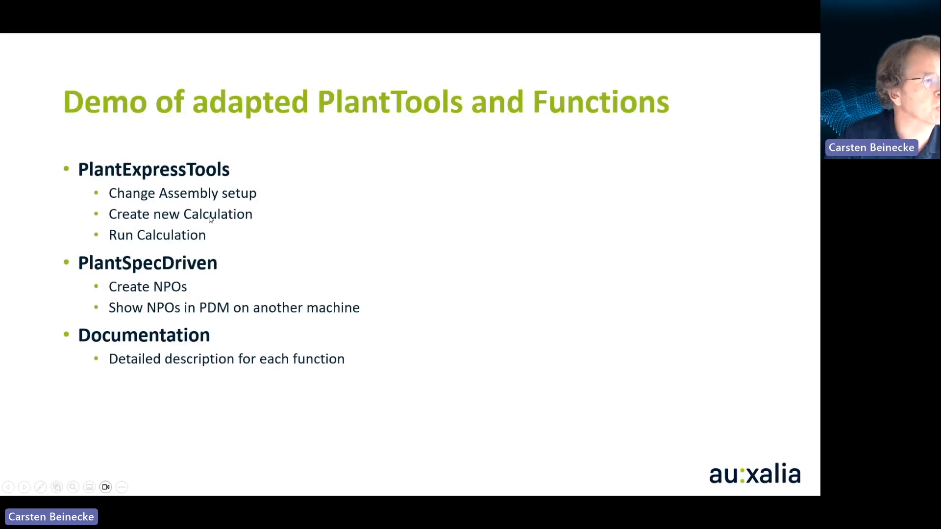
key("Right")
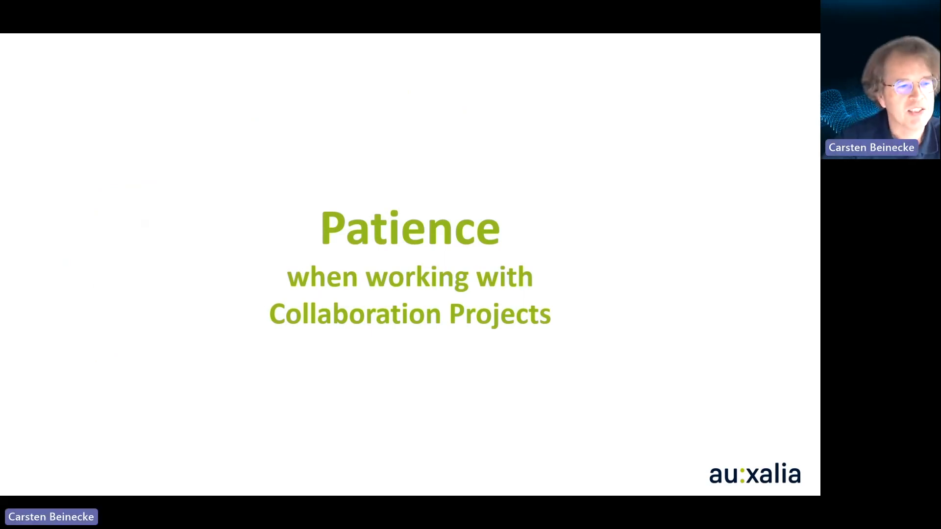
key("Escape")
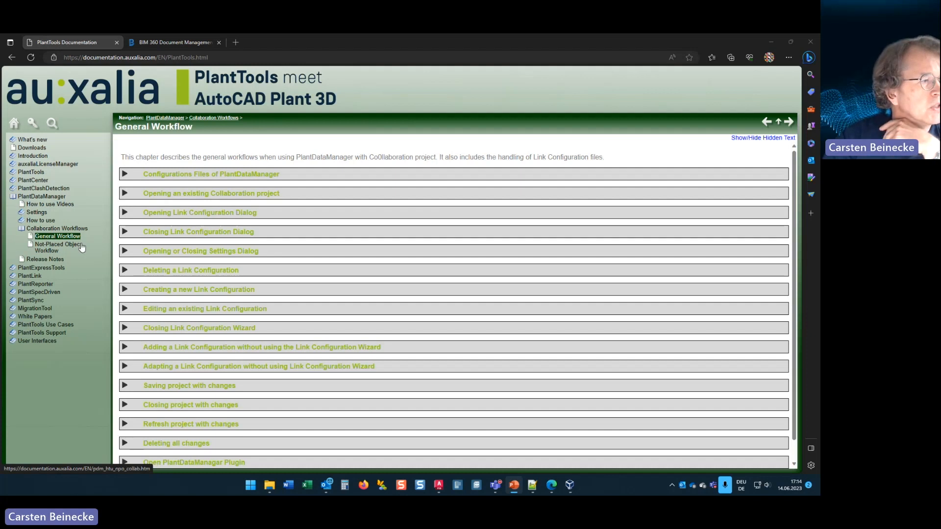
Step: Review the PlantDataManager configuration files section and the section on opening an existing Collaboration project, collapsing each after viewing
left_click(125, 175)
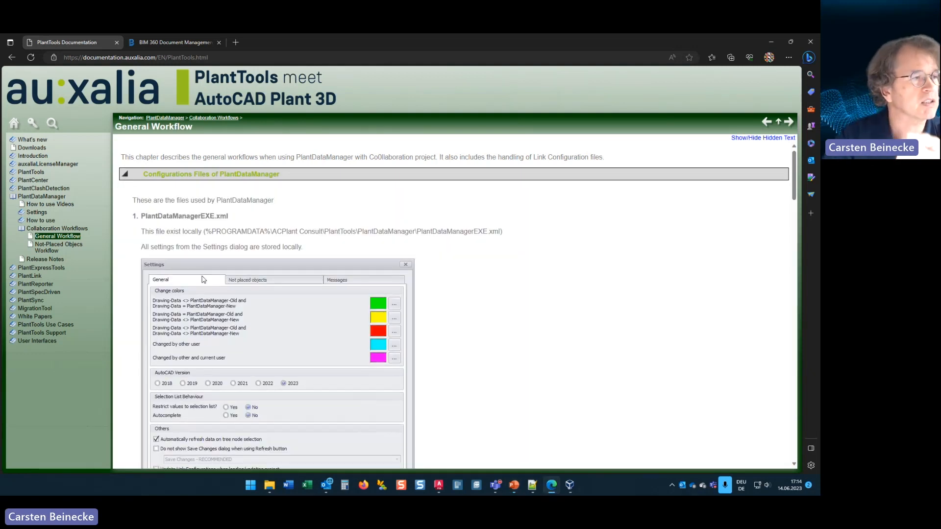
left_click(126, 174)
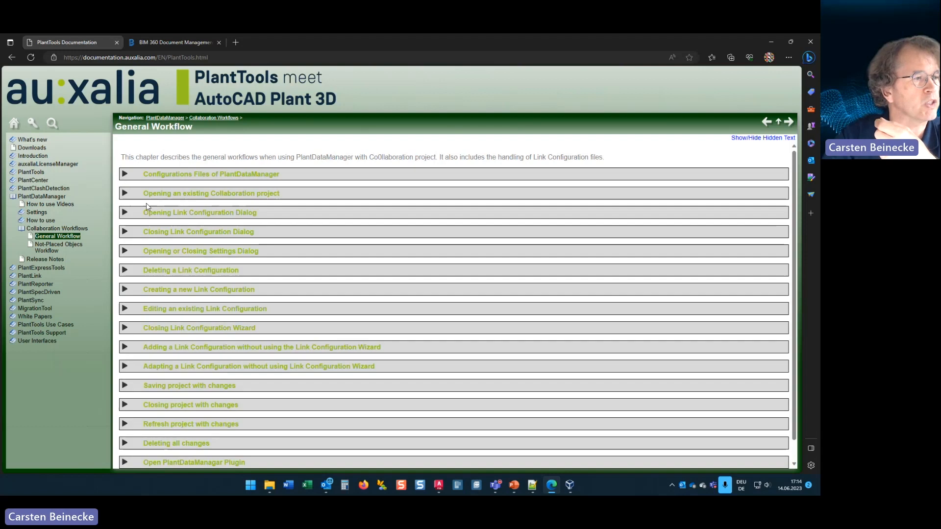
left_click(218, 196)
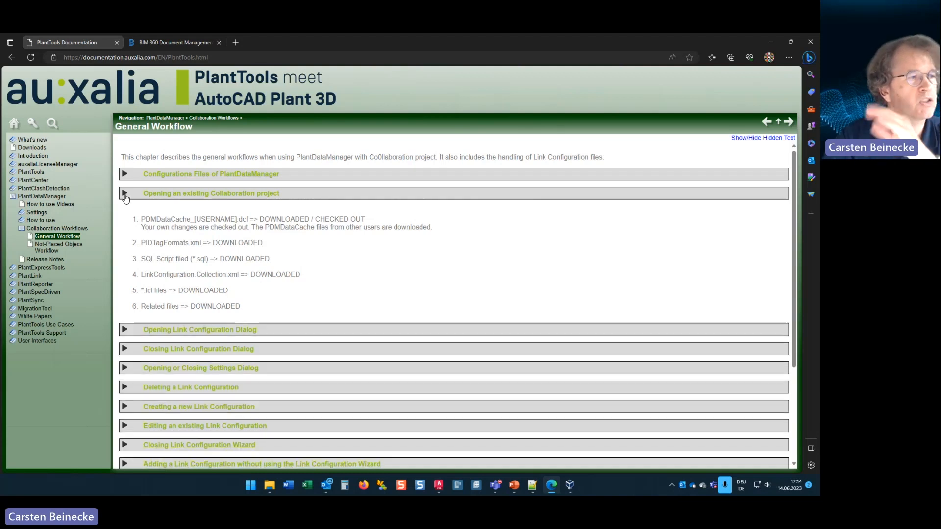
left_click(125, 194)
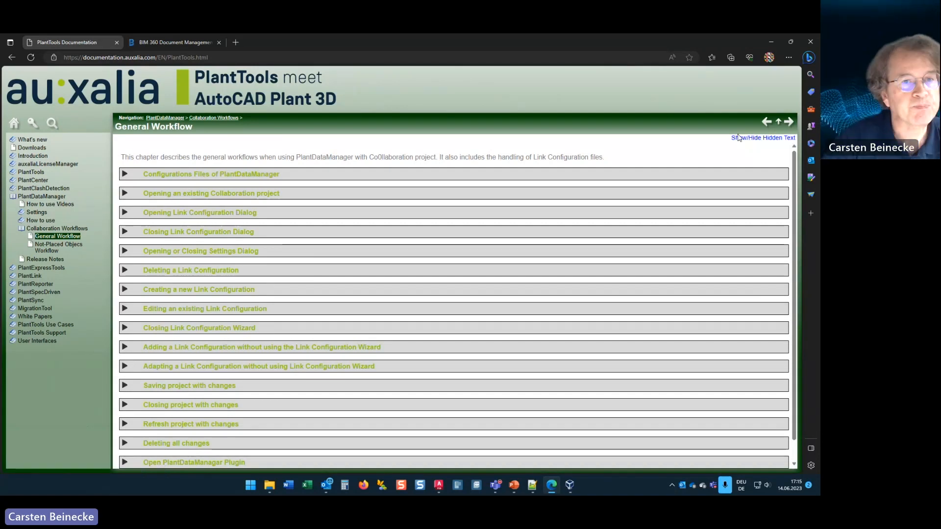
Step: Switch to AutoCAD Plant 3D and examine the ACPlantTools folder under Related Files in the PlantTools project manager
left_click(771, 43)
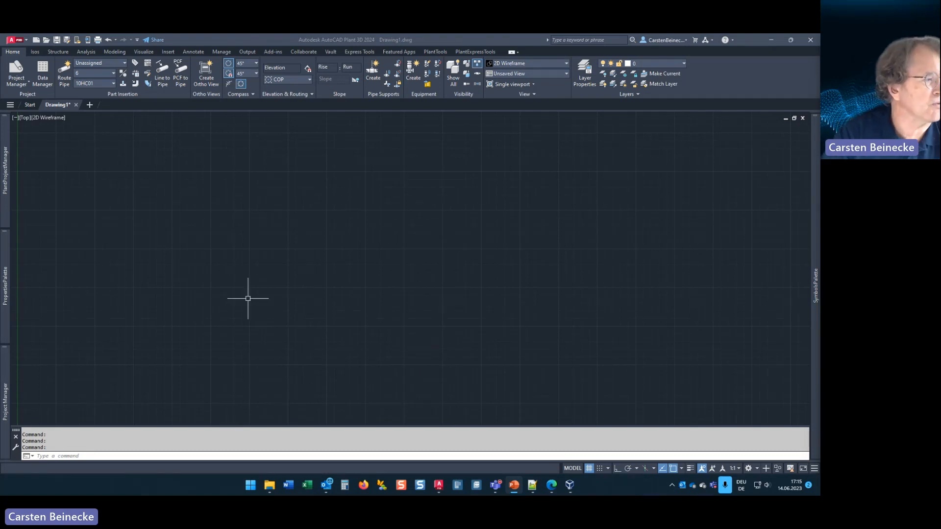
mouse_move(6, 387)
mouse_move(7, 186)
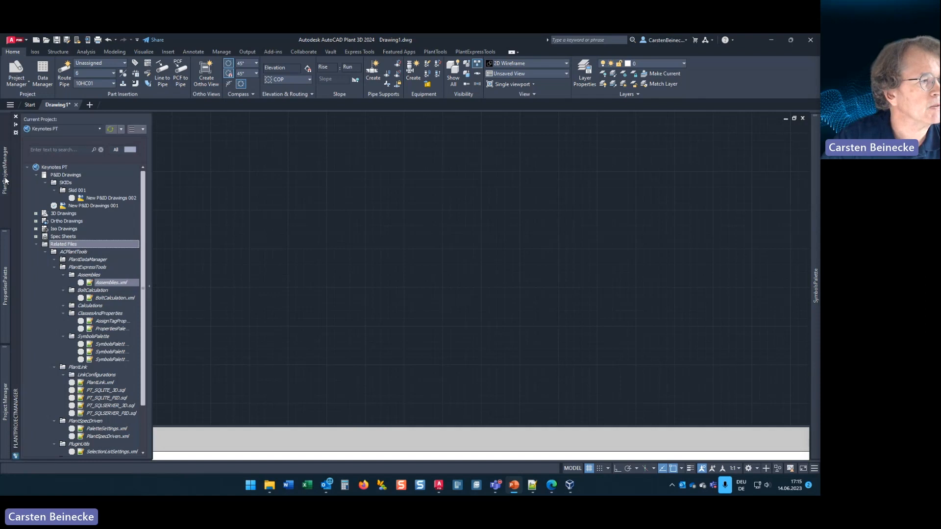
left_click(36, 244)
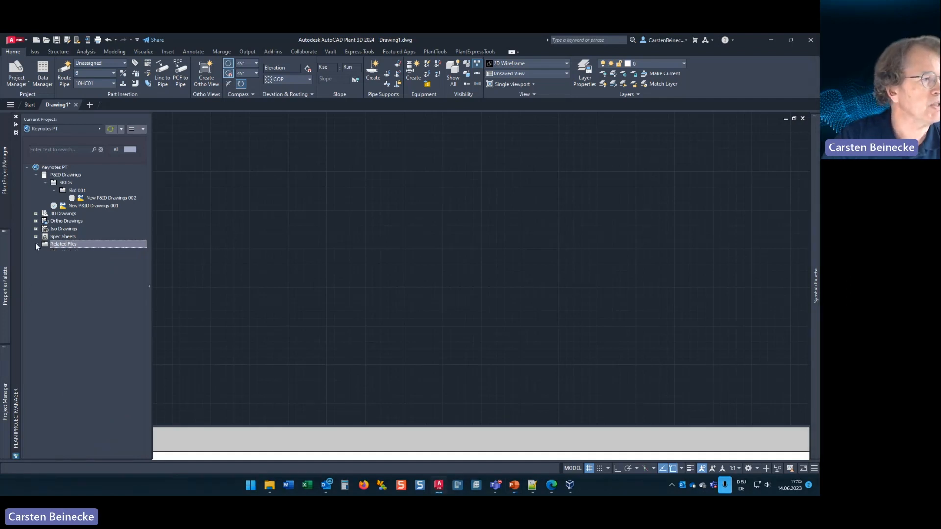
left_click(36, 244)
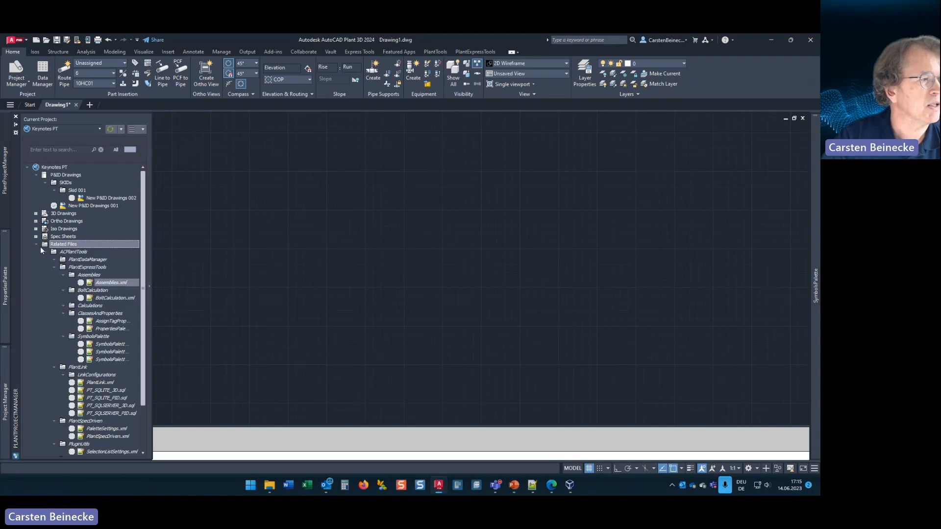
left_click(44, 251)
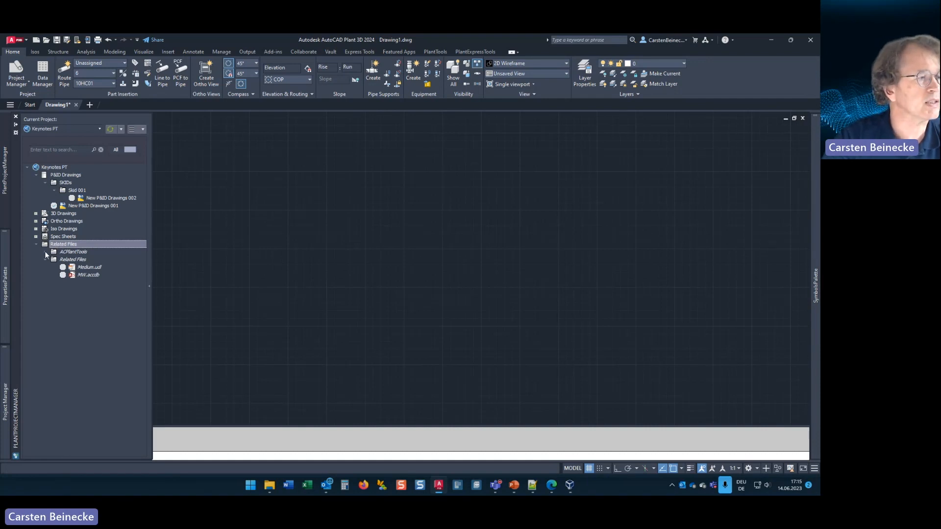
left_click(45, 252)
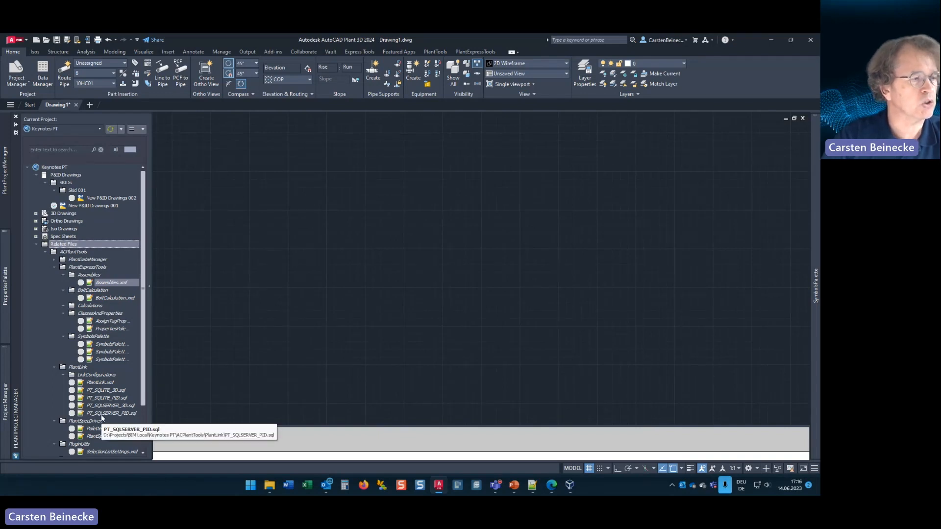
Step: Check which file and collaboration commands are available for the AssignTagProp file in ClassesAndProperties, then dismiss them
right_click(105, 323)
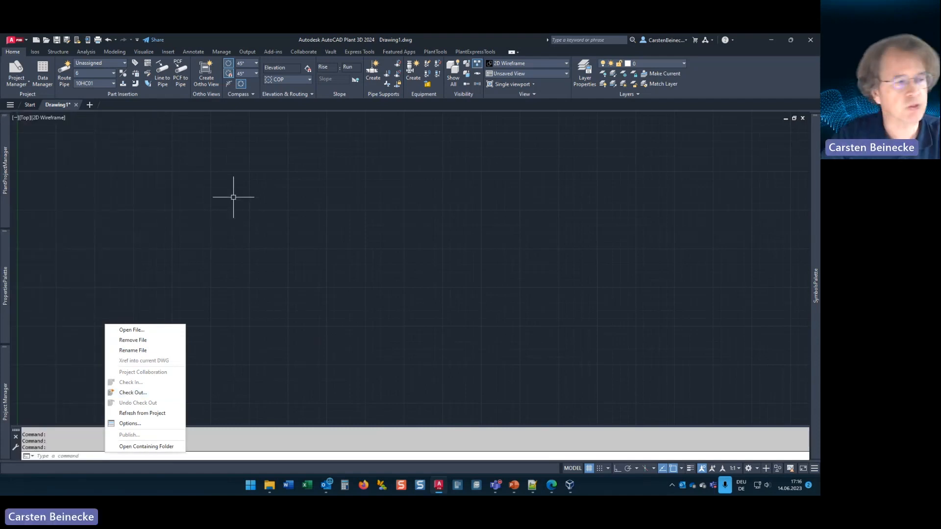
left_click(217, 196)
left_click(180, 246)
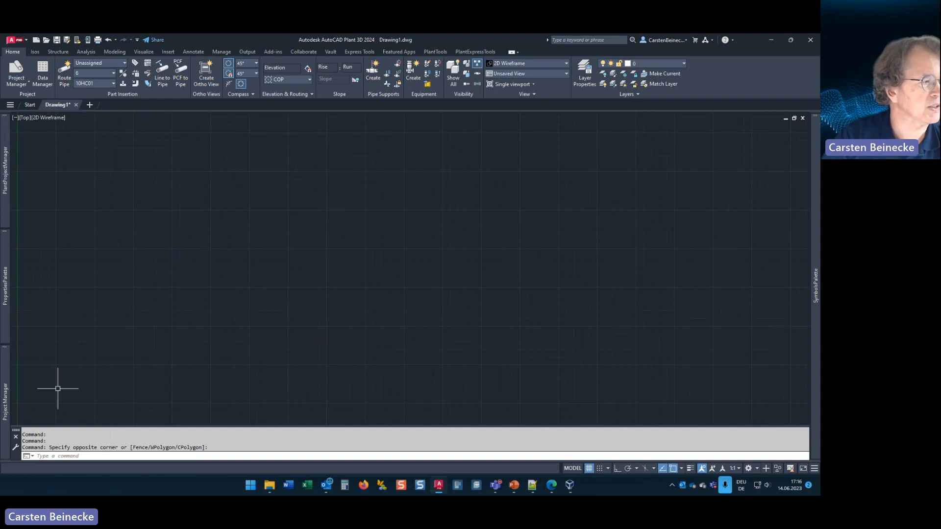
Step: Expand Related Files, ACPlantTools and PlantLink in the standard Project Manager to inspect the same project folders
mouse_move(4, 393)
left_click(38, 192)
left_click(45, 200)
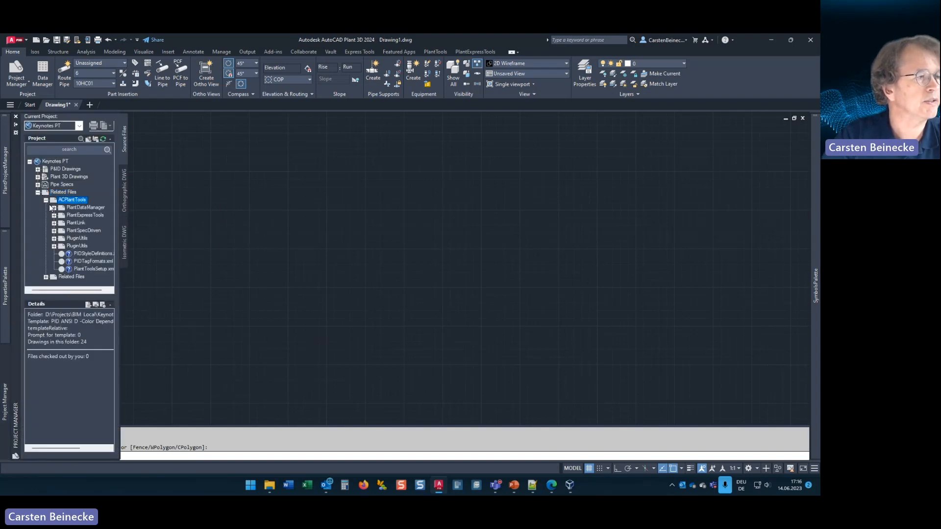
left_click(54, 223)
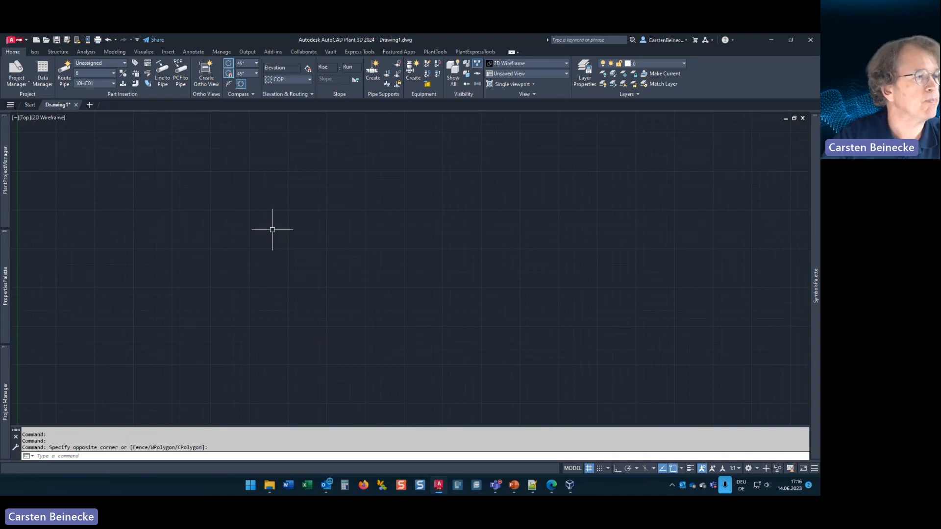
mouse_move(6, 172)
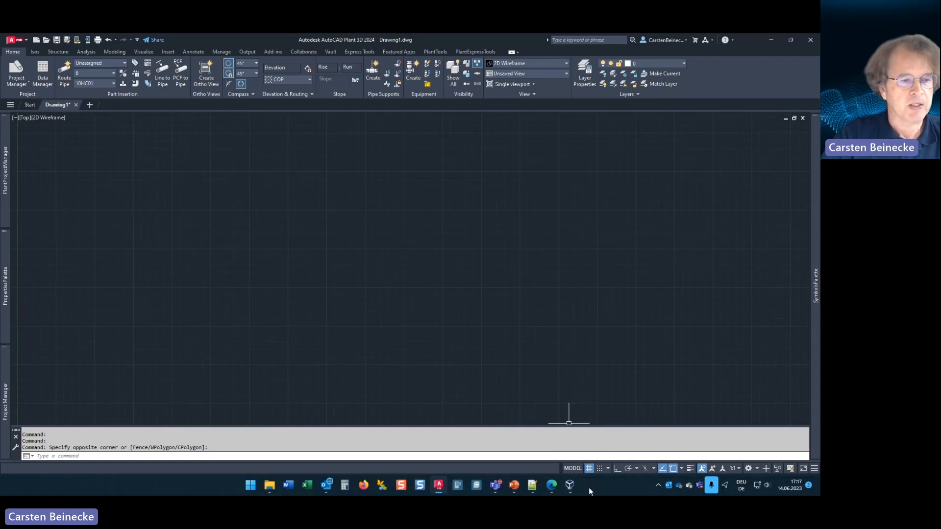
Step: Switch to the VirtualBox machine, turn off the drawing grid in Plant 3D, and minimize Plant 3D
left_click(570, 485)
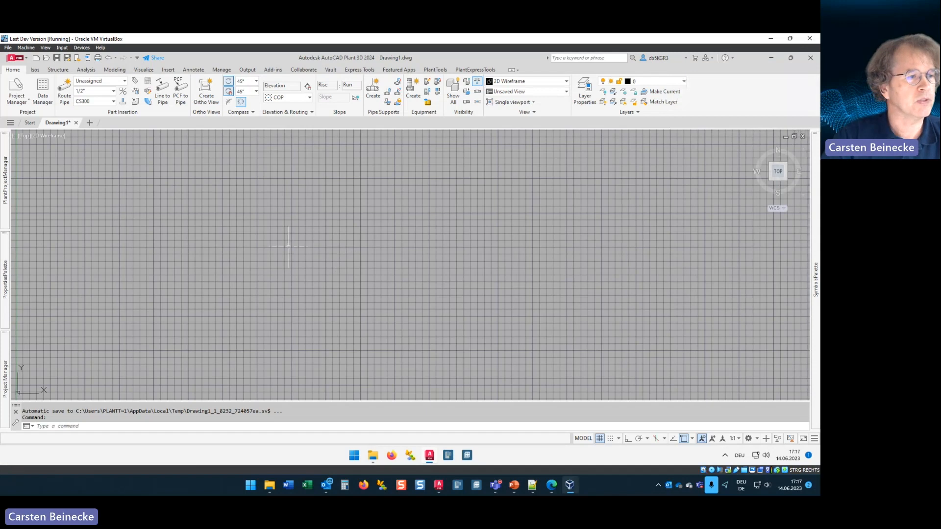
key("F7")
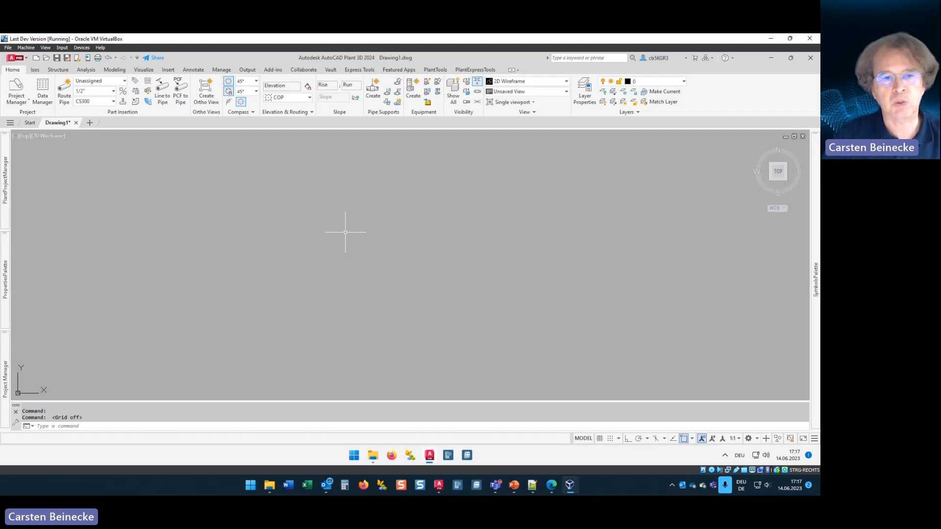
left_click(771, 58)
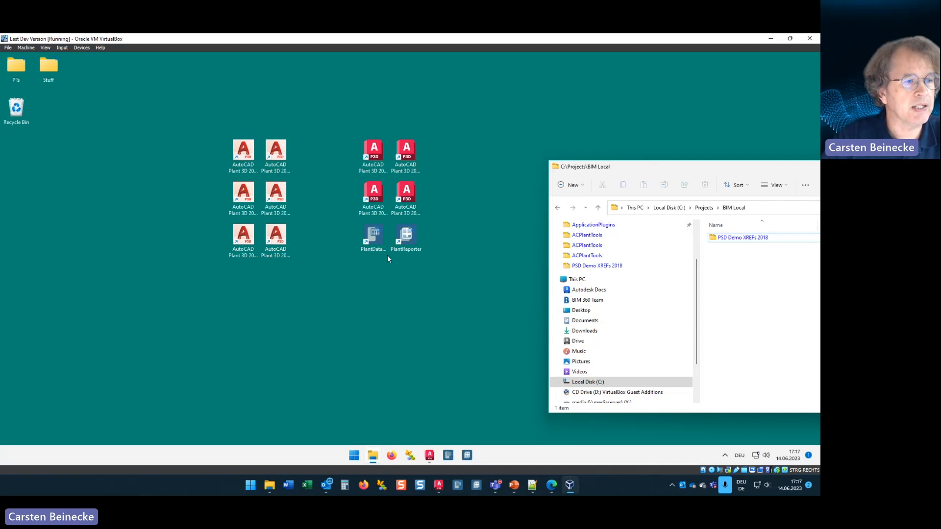
Step: Start PlantDataManager on the virtual machine and bring up the selection of collaboration projects for Plant 3D
left_click(447, 460)
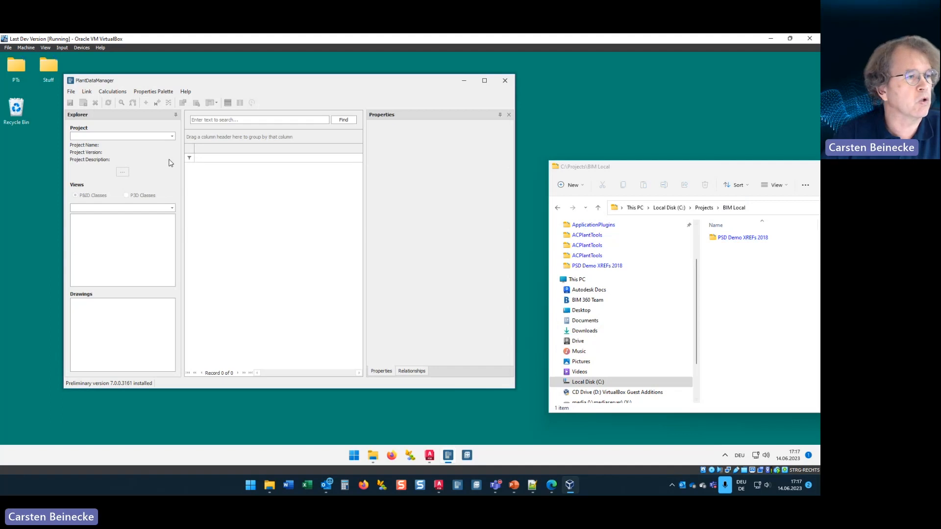
left_click(172, 138)
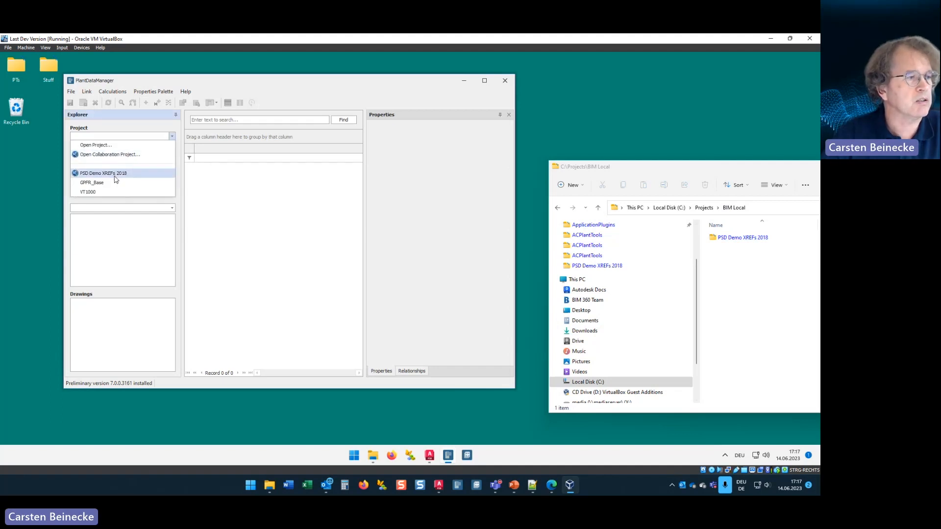
left_click(119, 154)
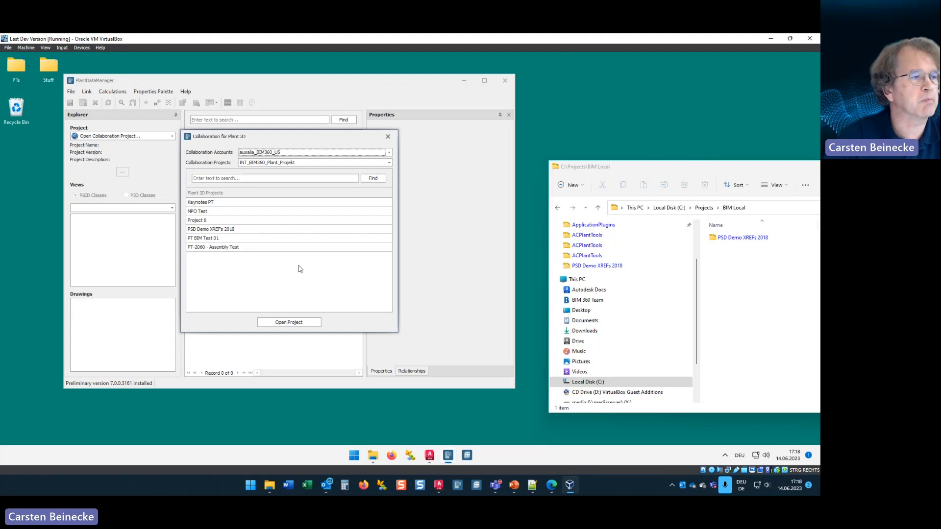
Step: Review the available collaboration accounts and projects, and set the filters to ALL ACCOUNTS and ALL PROJECTS
left_click(250, 154)
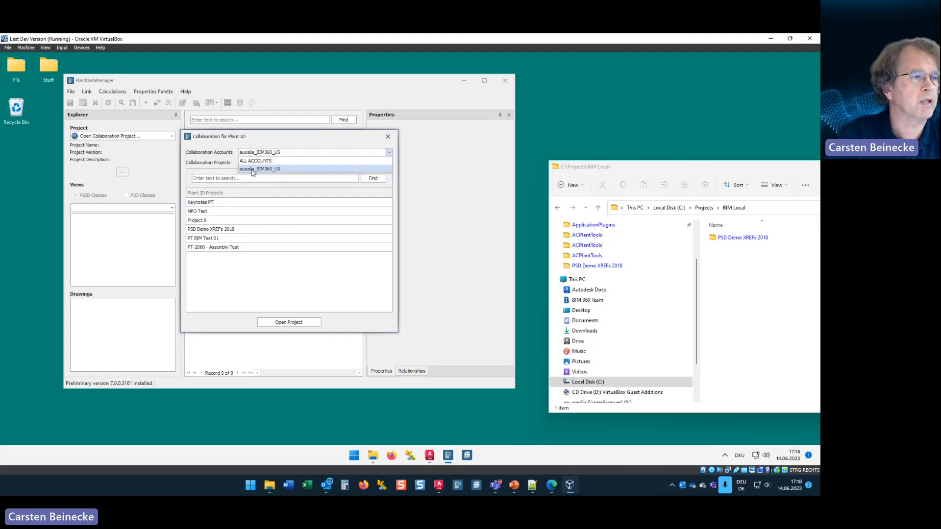
left_click(253, 169)
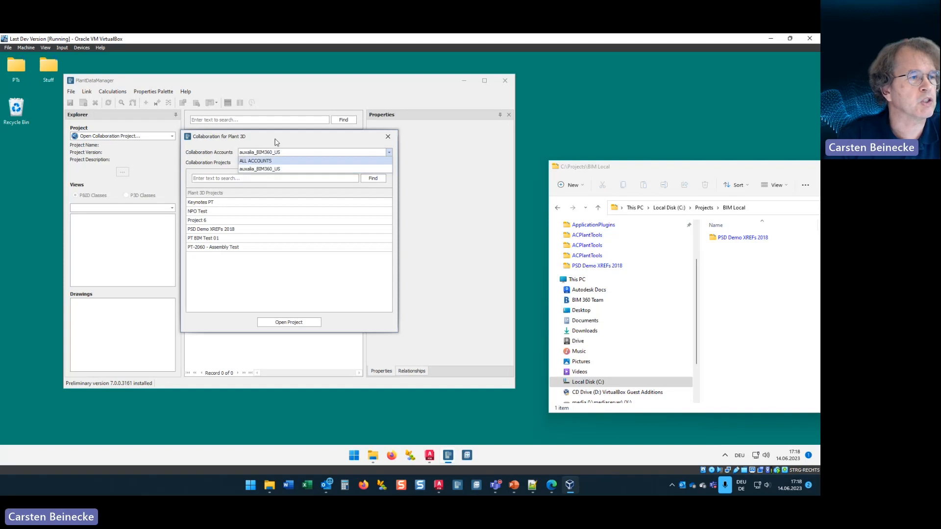
left_click(264, 163)
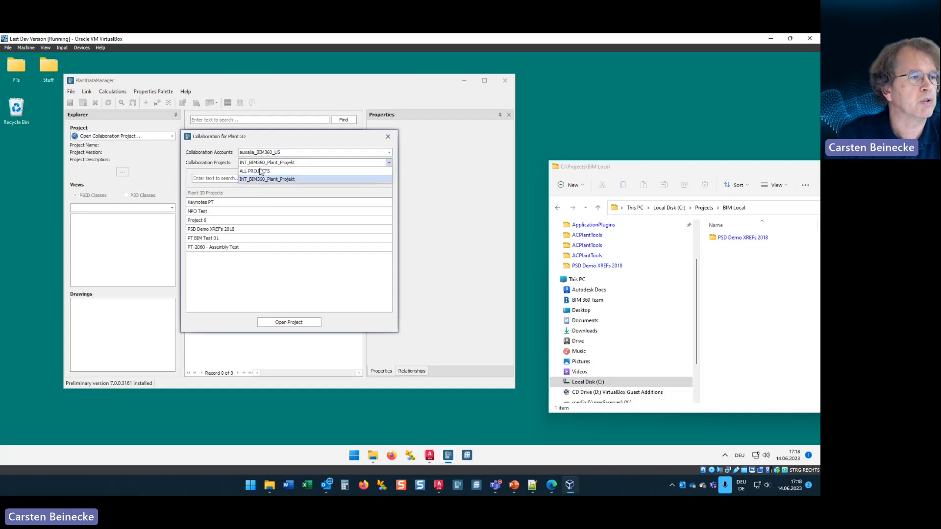
left_click(214, 168)
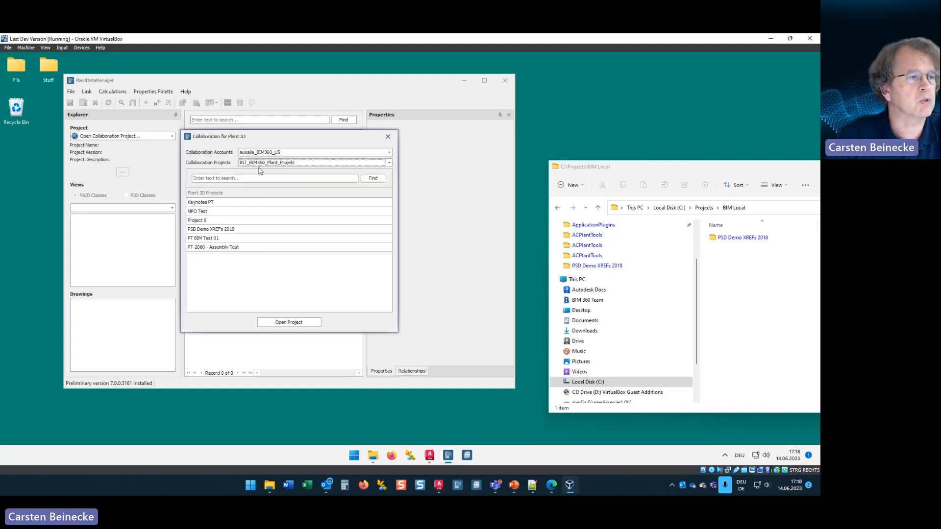
left_click(216, 180)
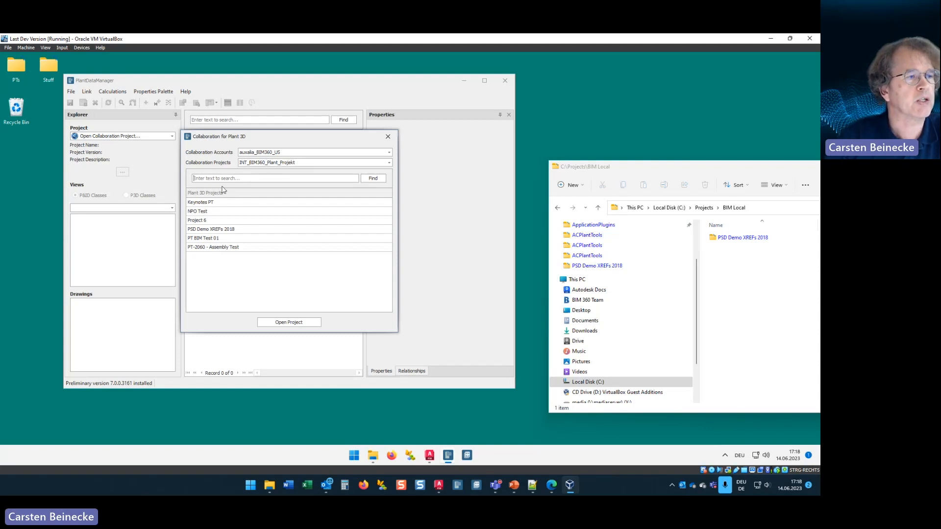
left_click(274, 152)
left_click(272, 165)
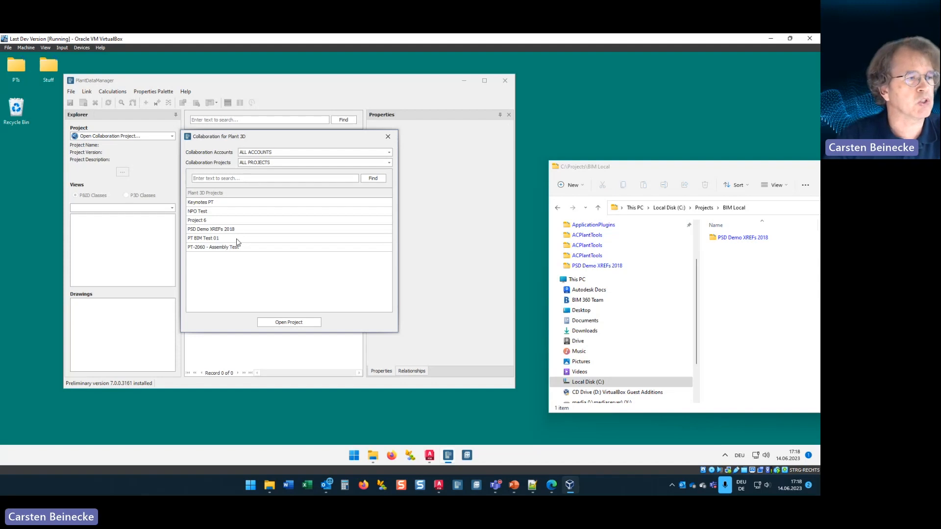
Step: Open the Keynotes PT collaboration project and maximize the PlantDataManager window
left_click(209, 202)
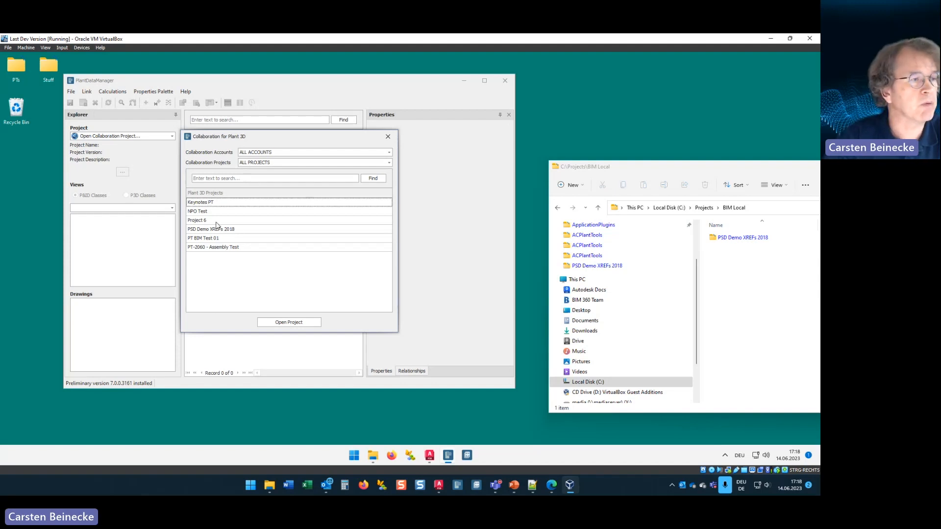
left_click(294, 323)
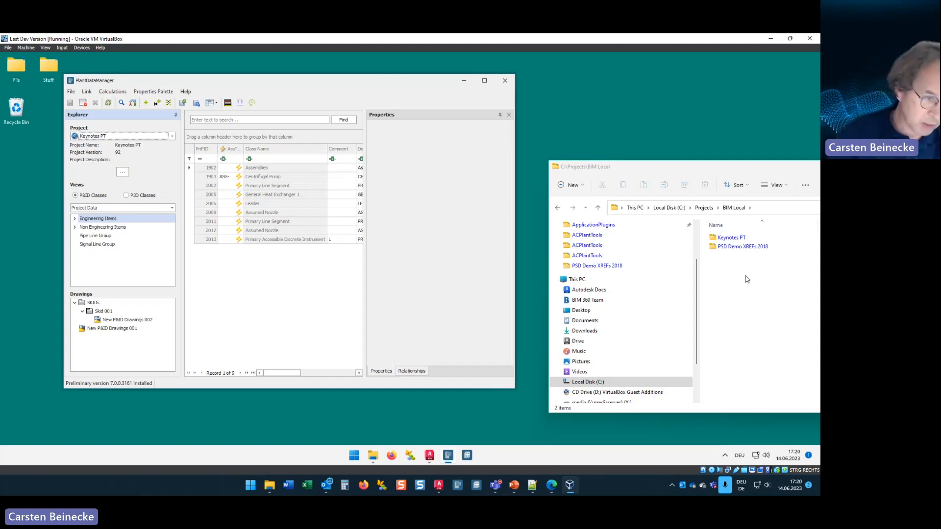
left_click(485, 82)
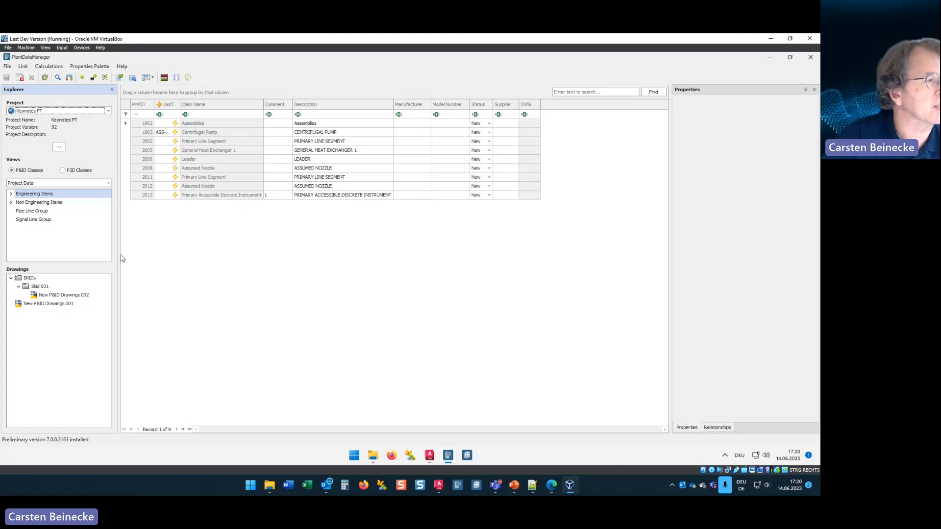
Step: Expand Engineering Items in the P&ID class tree and display the Equipment records
left_click(10, 194)
right_click(23, 205)
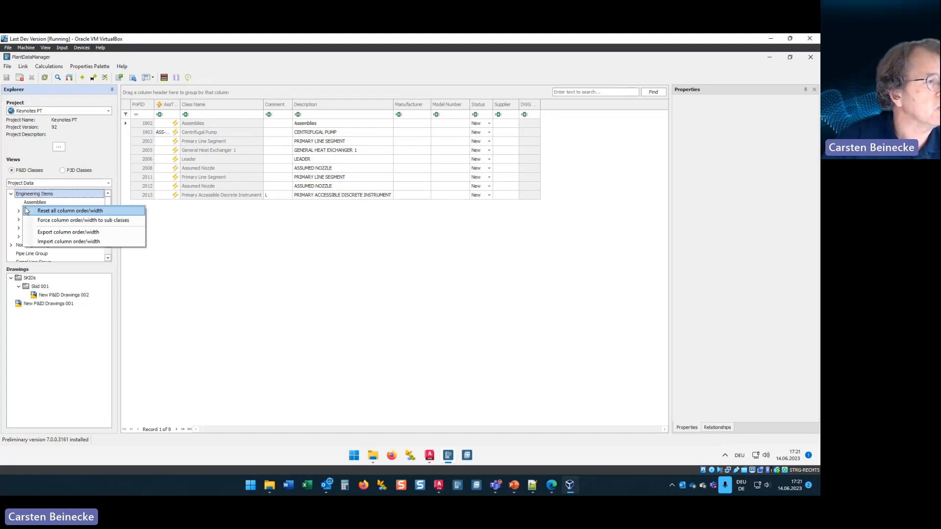
left_click(82, 244)
left_click(33, 211)
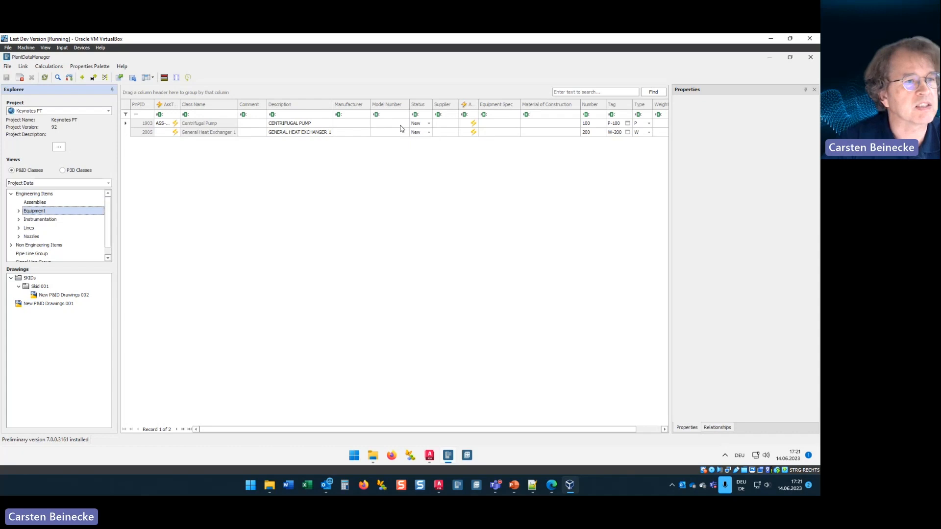
Step: Set the Centrifugal Pump's manufacturer to KSB and its model number to 123-456-789
left_click(357, 123)
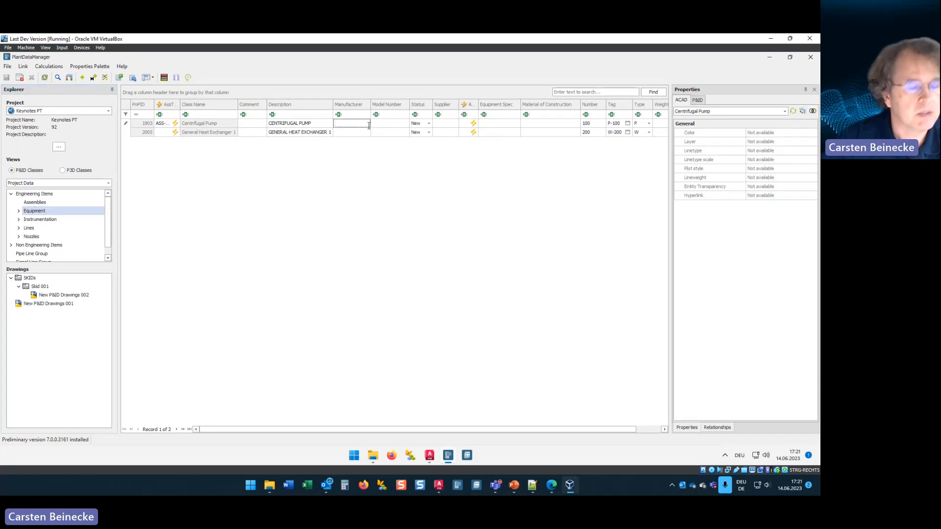
type("KSB")
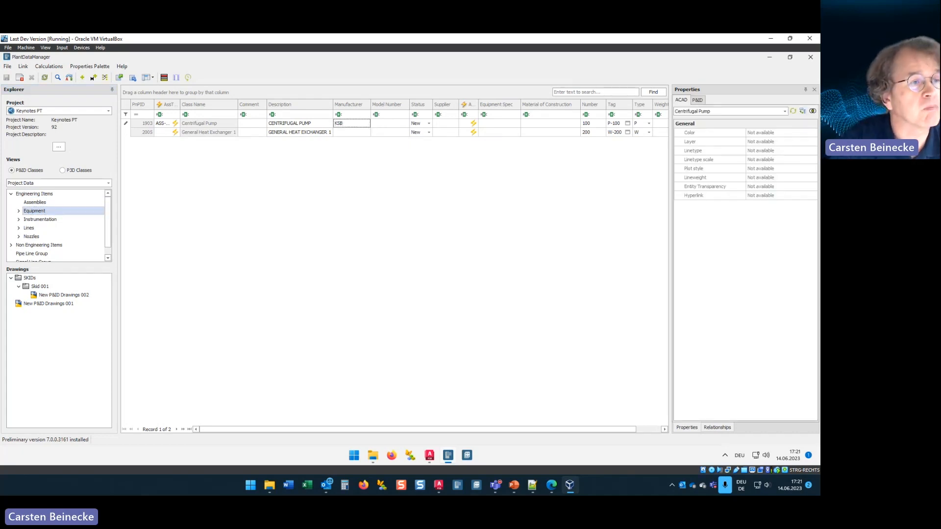
key("Tab")
type("123-456-789")
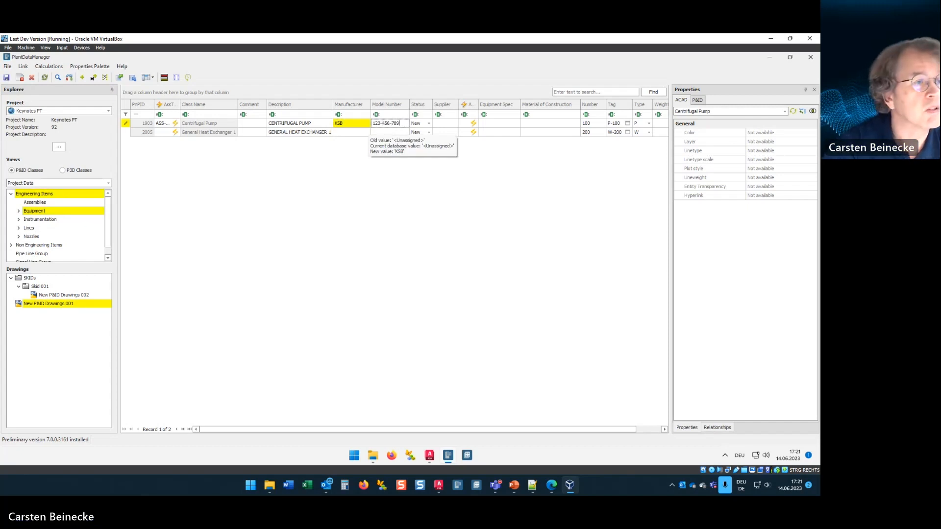
key("Tab")
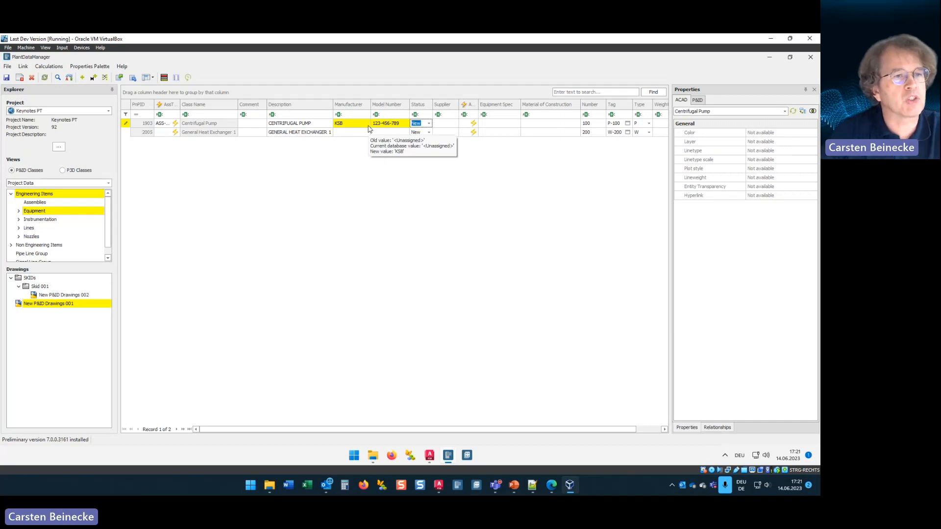
Step: Assign the Centrifugal Pump the tag P-001 by setting its tag number to 001
left_click(627, 123)
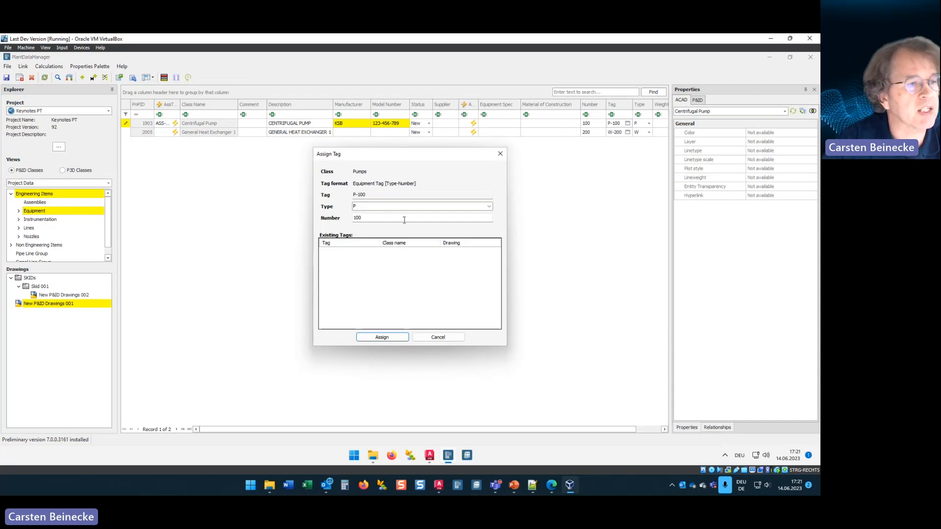
left_click_drag(364, 218, 348, 221)
type("001")
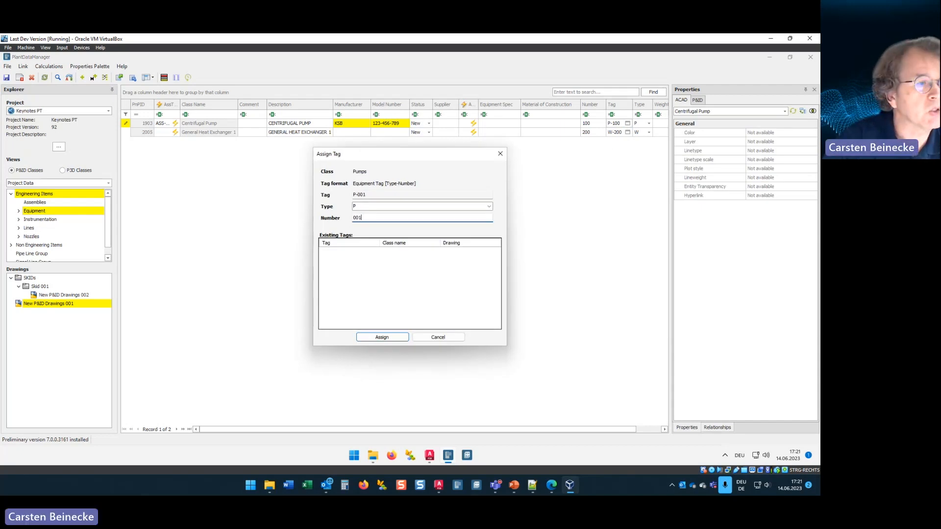
key("Return")
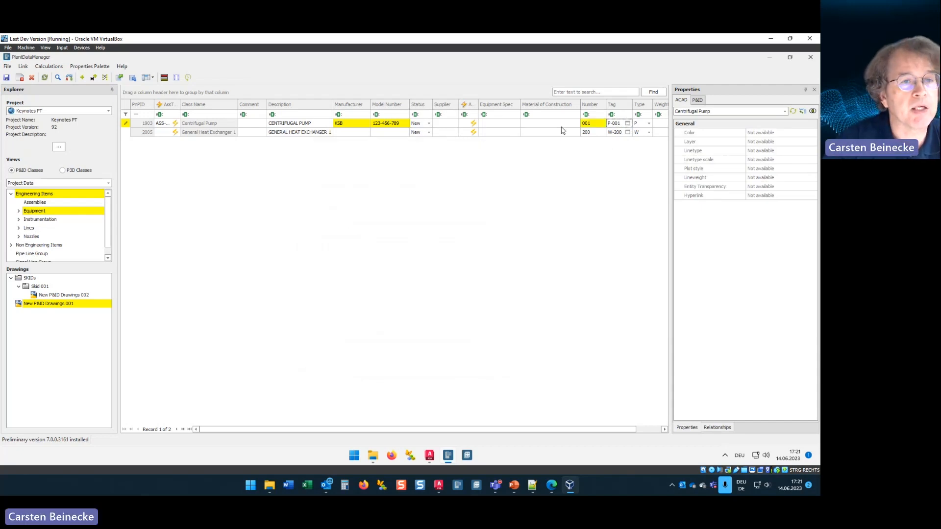
Step: Show the pump's P&ID properties, and close PlantDataManager, saving the changes as Ready for Import
left_click(697, 100)
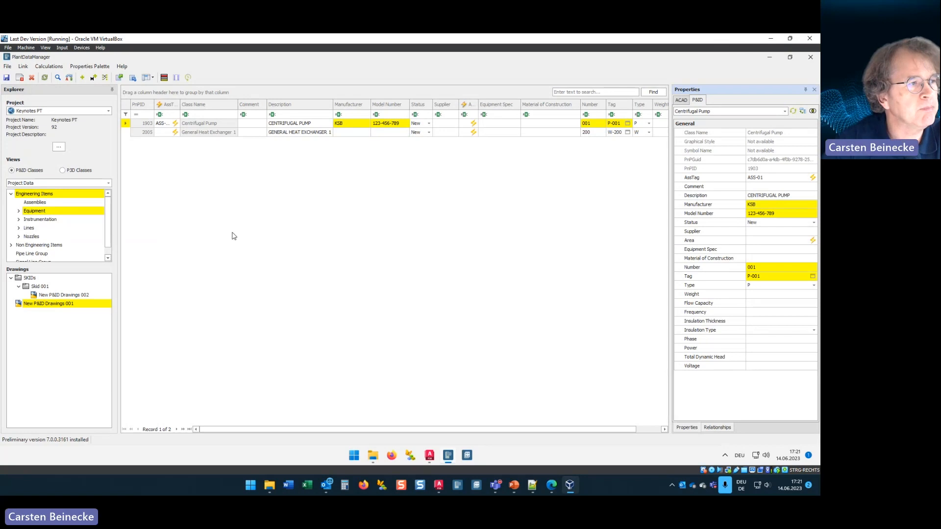
left_click(812, 57)
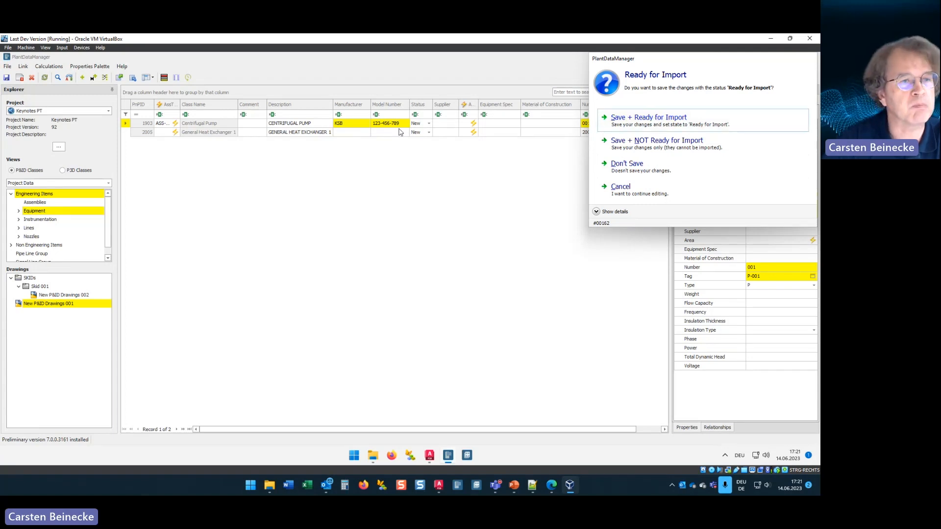
left_click(661, 121)
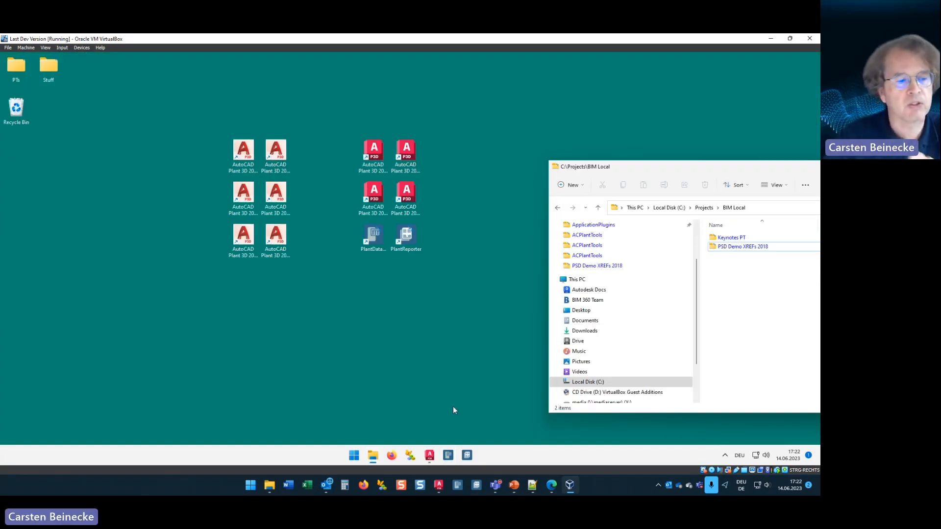
Step: Start PlantDataManager on the host machine, hide the virtual machine, maximize the window and open the Keynotes PT collaboration project
left_click(457, 487)
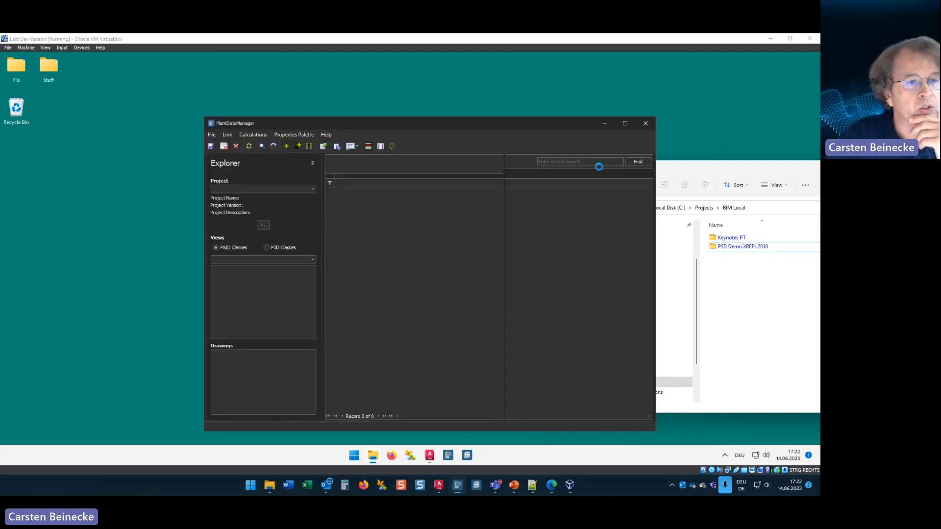
left_click(771, 39)
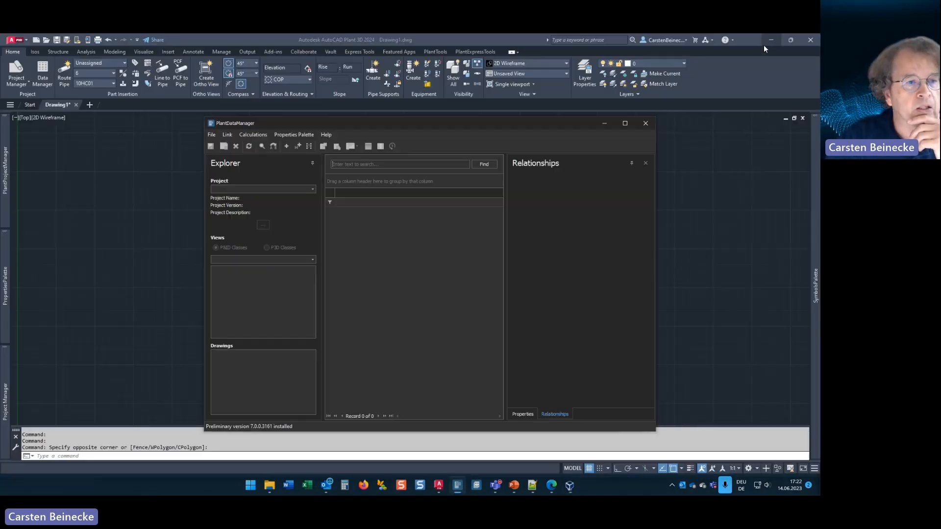
double_click(553, 125)
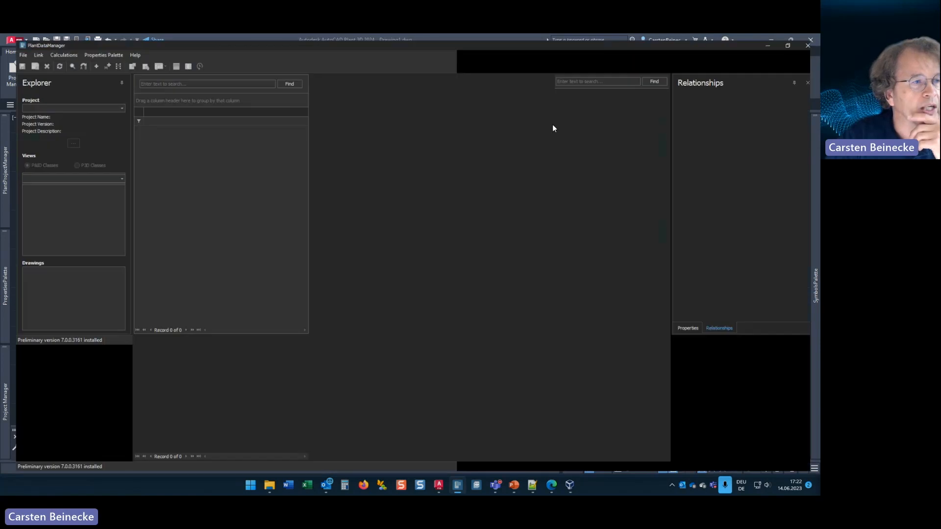
left_click(108, 103)
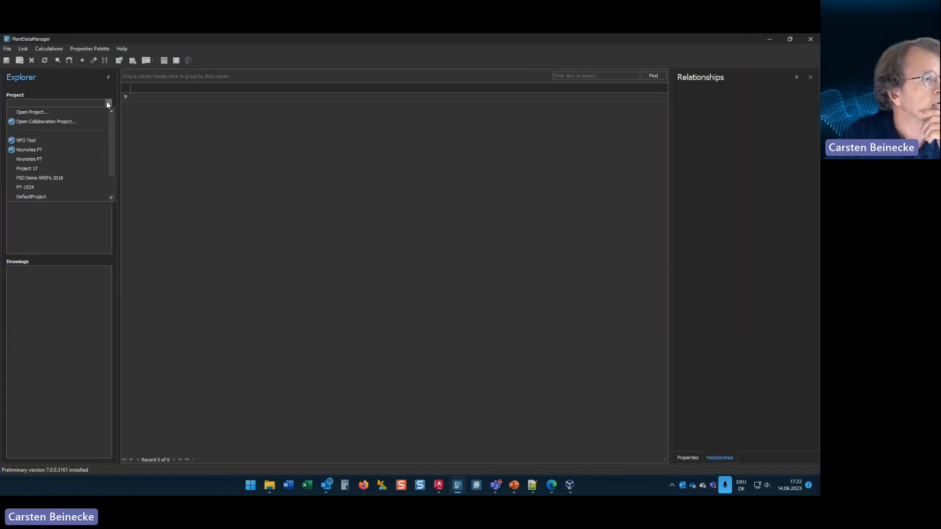
left_click(38, 151)
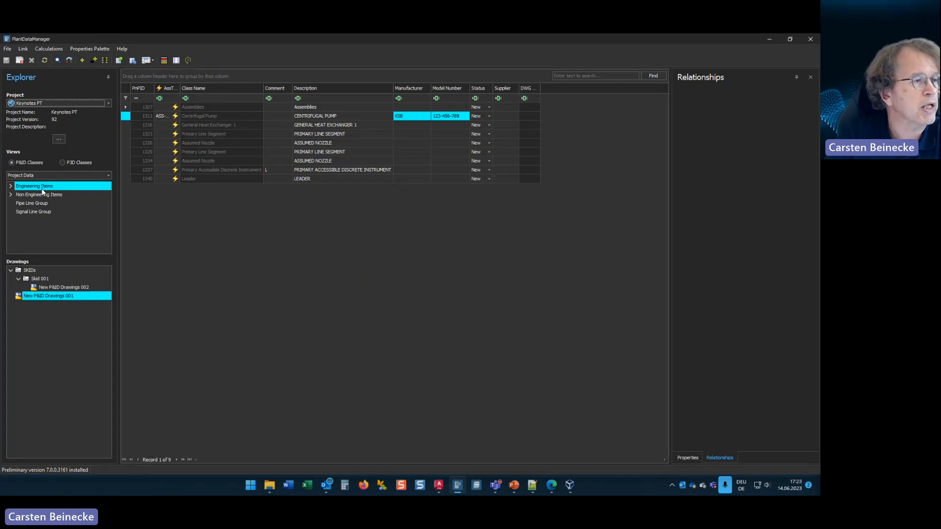
Step: Display the Equipment class under Engineering Items on the host machine to check the pump's pending changes
double_click(42, 189)
left_click(43, 204)
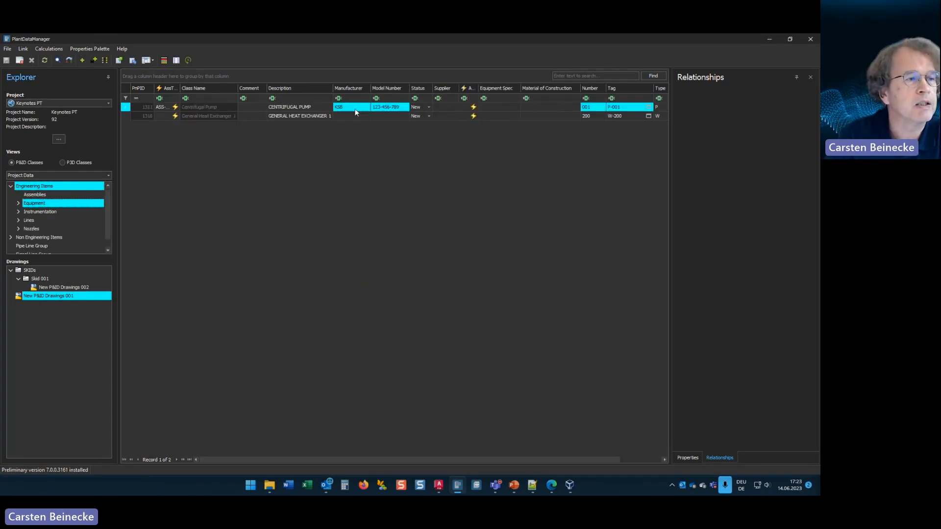
mouse_move(357, 108)
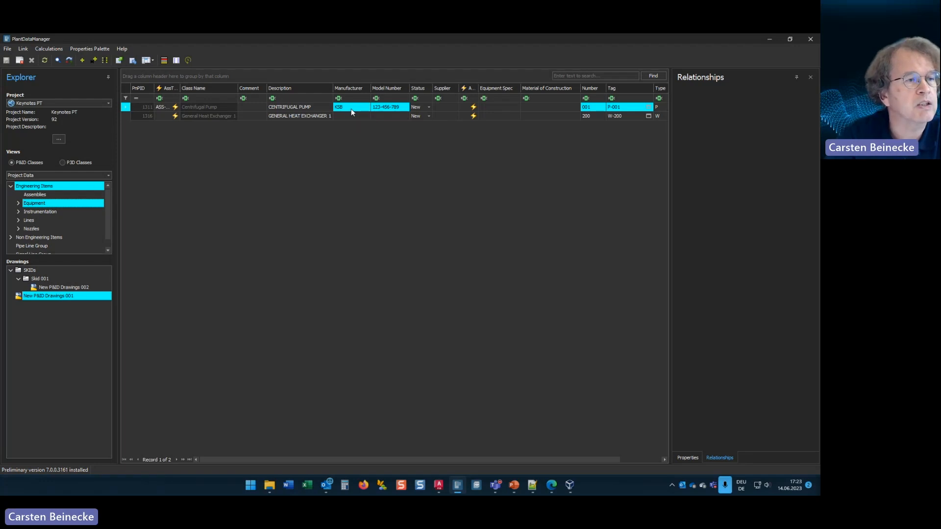
Step: Set the General Heat Exchanger's manufacturer to GEA and its model number to 987-654-321
left_click(352, 117)
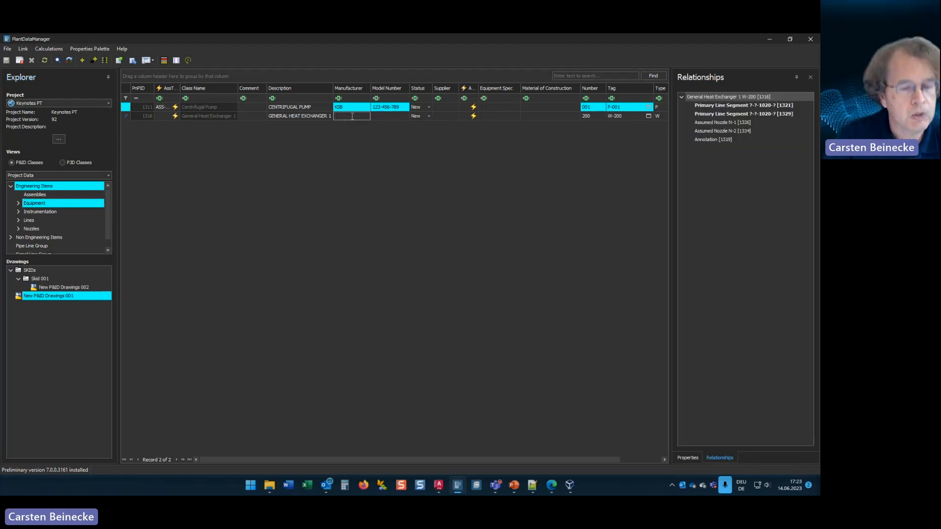
type("GTEA")
key("BackSpace")
key("BackSpace")
key("BackSpace")
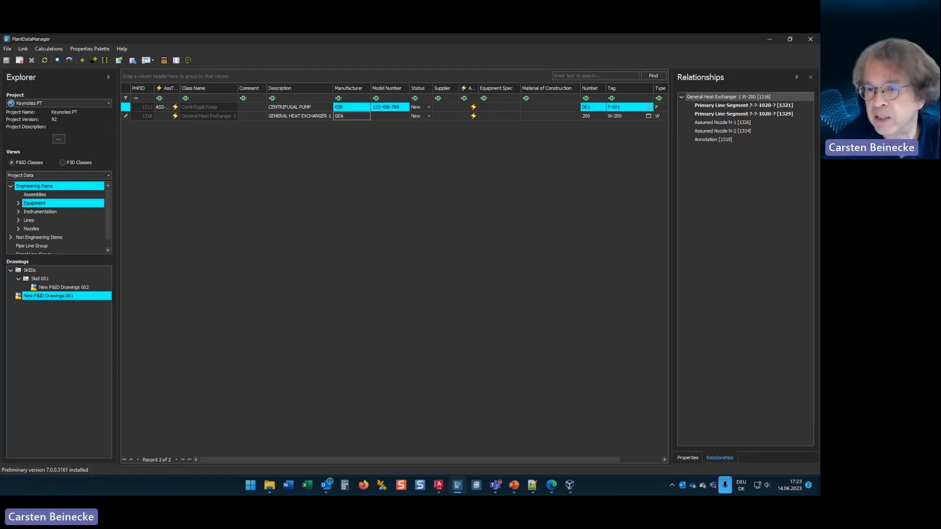
key("Tab")
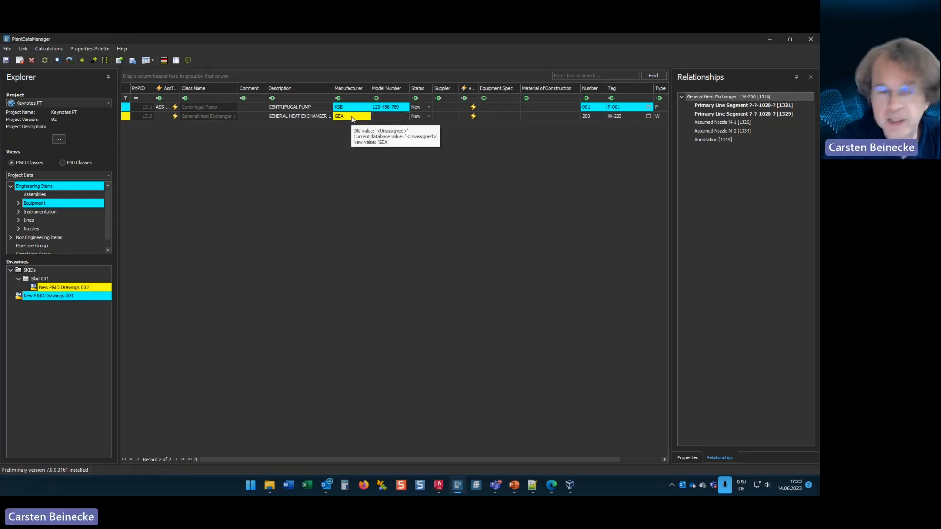
type("987")
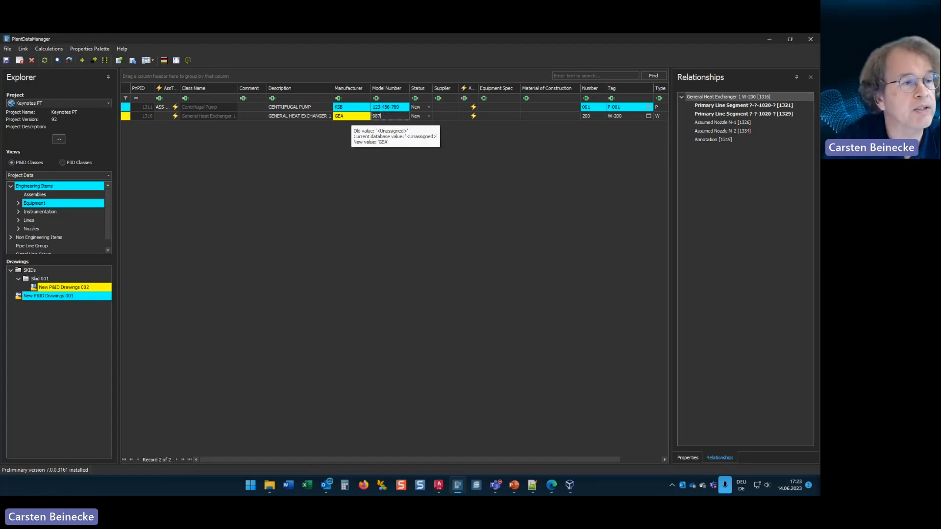
type("-654-")
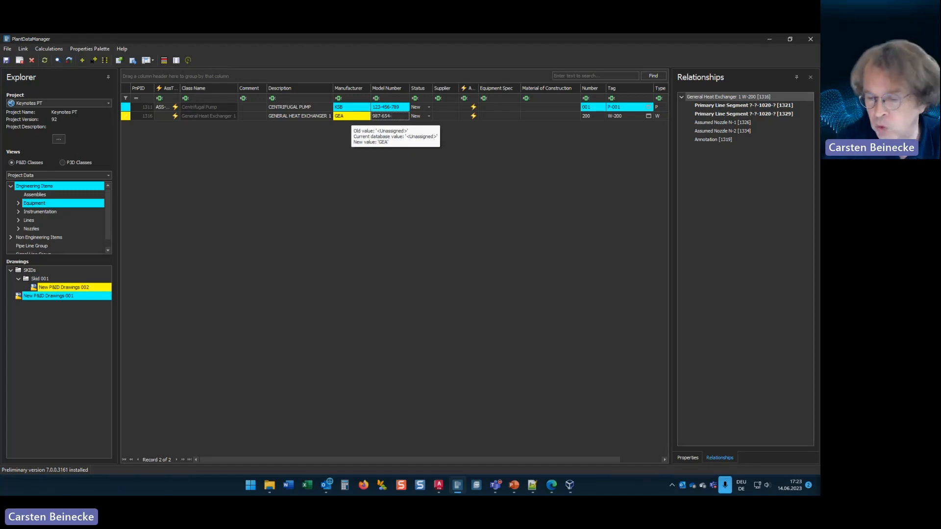
type("321")
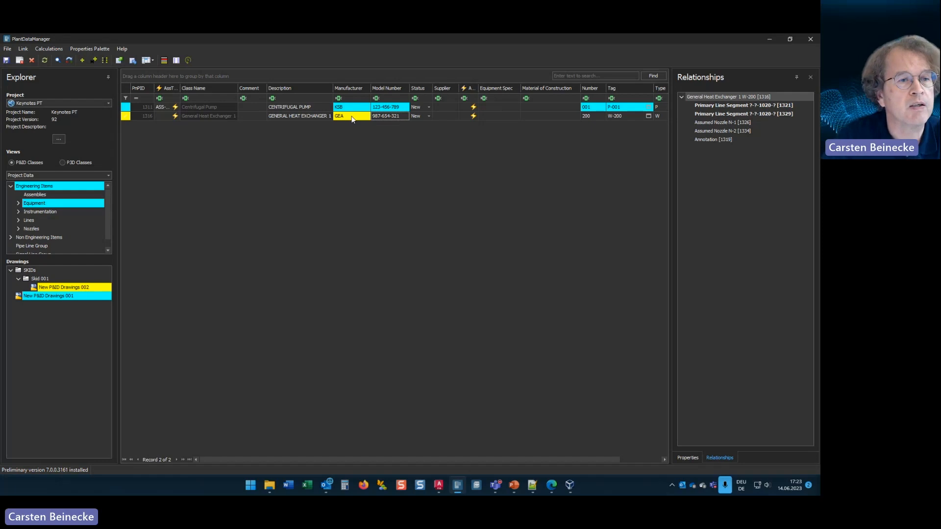
key("Tab")
Step: Assign the General Heat Exchanger the tag W-001 by setting its tag number to 001
left_click(649, 116)
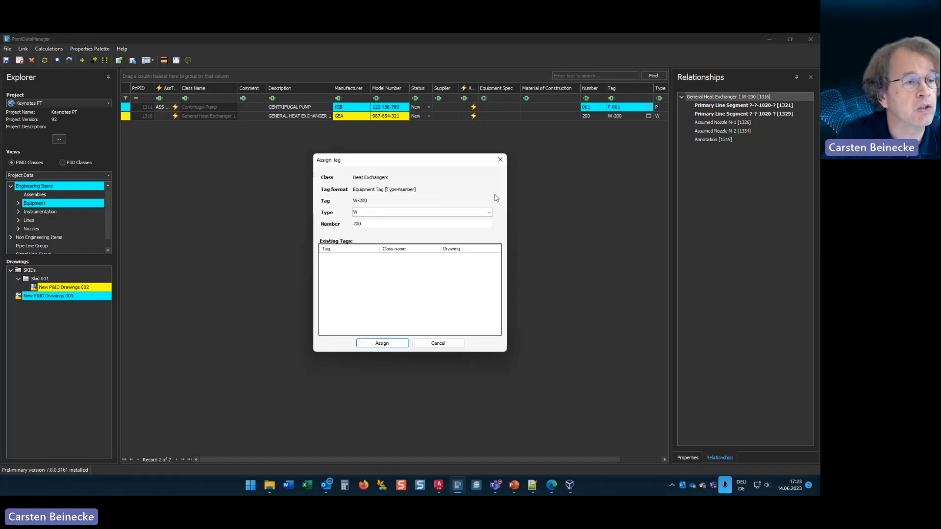
double_click(380, 223)
type("001")
key("Return")
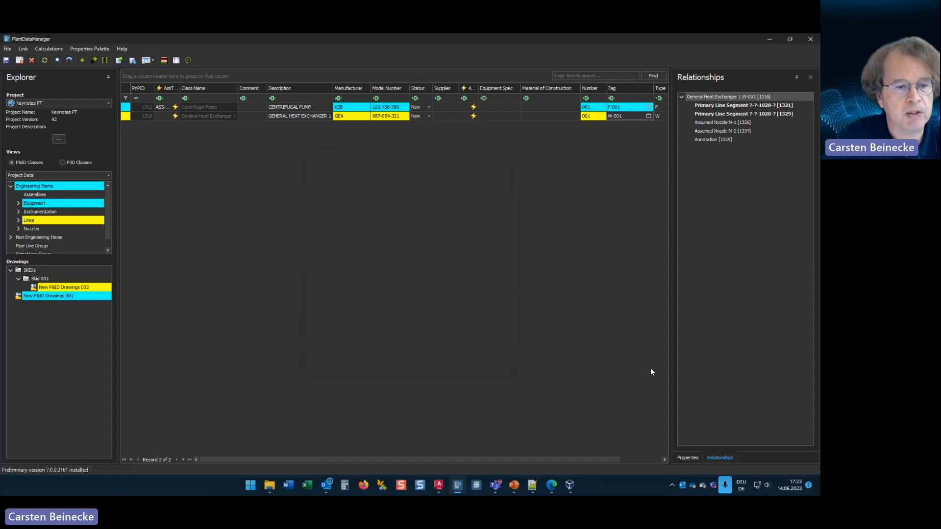
Step: Compare the P&ID properties of the heat exchanger and the pump, and close PlantDataManager, saving the changes as Ready for Import
left_click(686, 458)
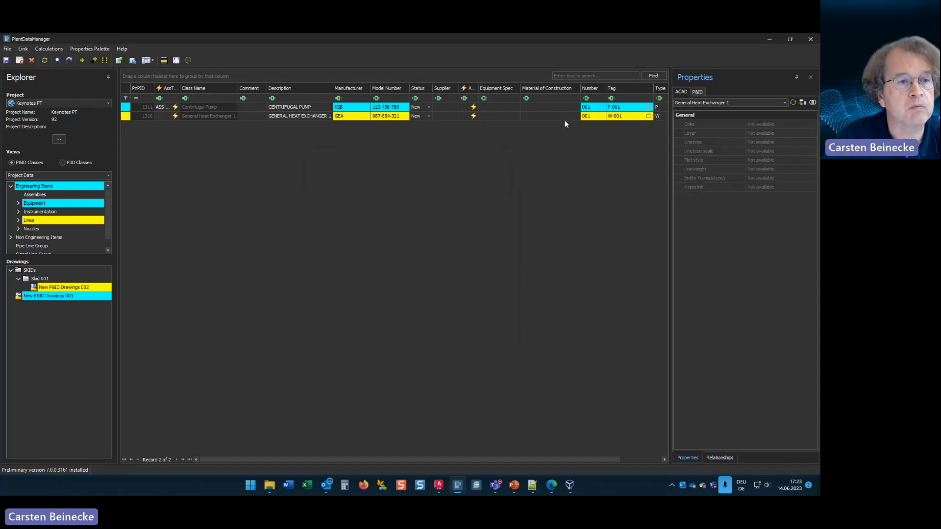
left_click(559, 117)
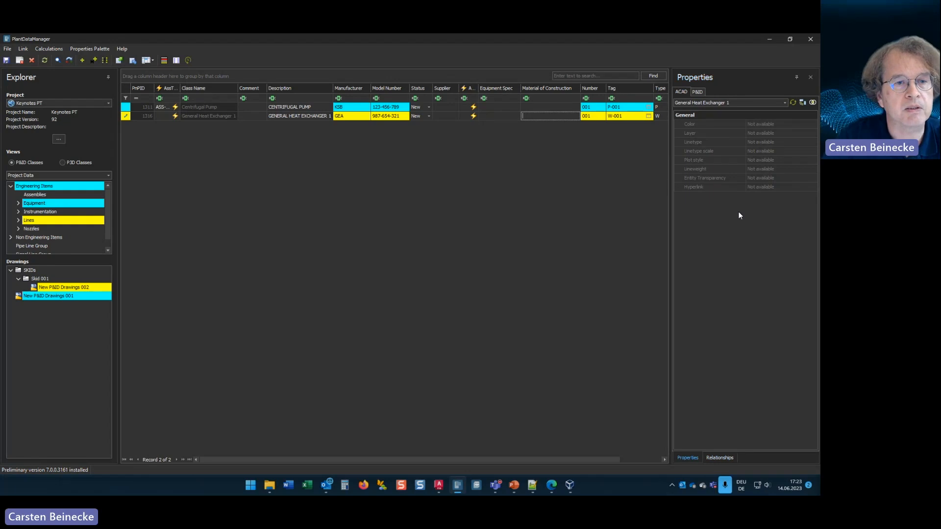
left_click(699, 92)
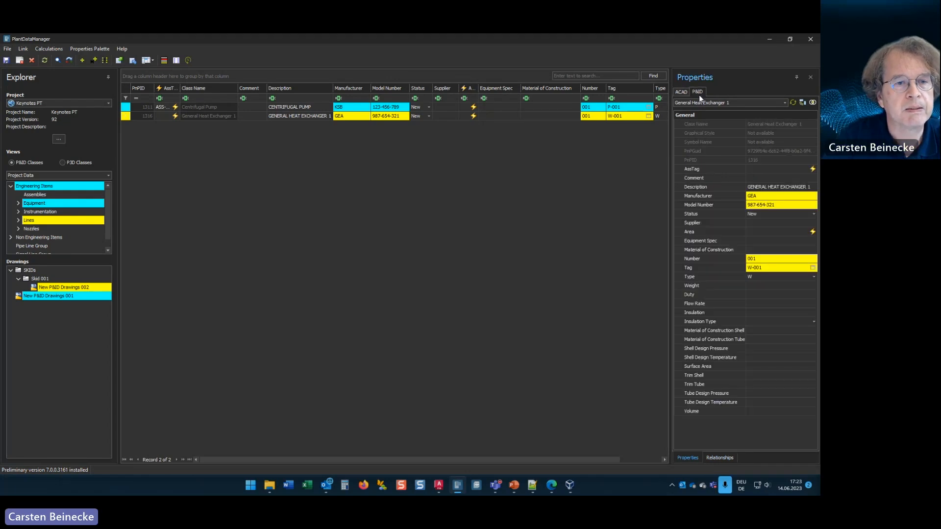
left_click(566, 107)
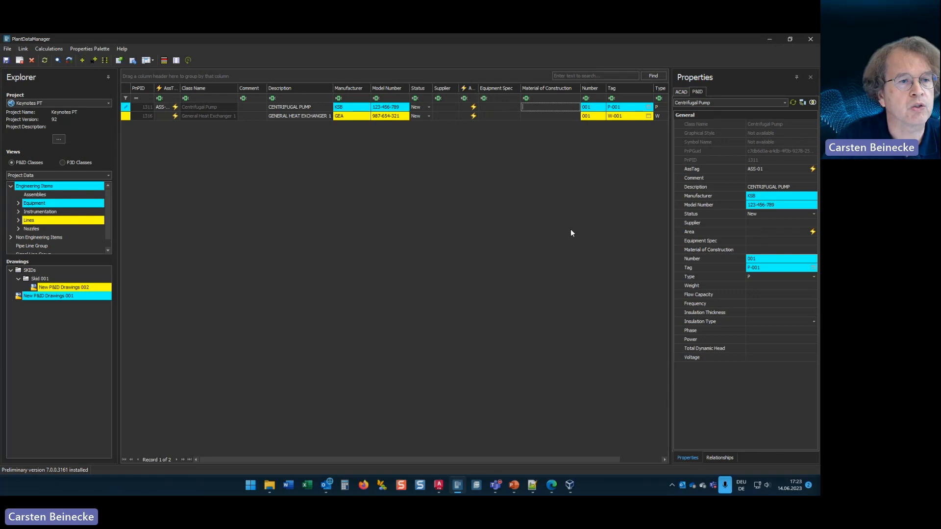
left_click(568, 116)
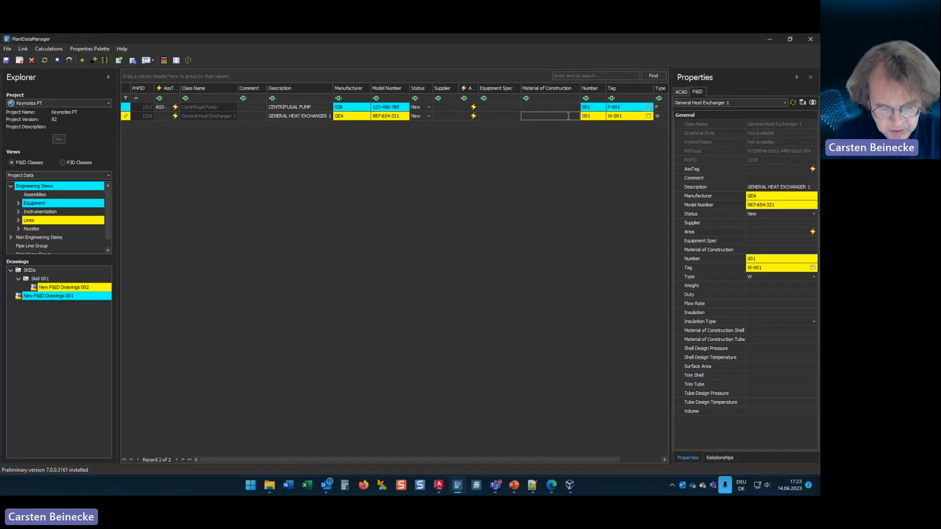
left_click(810, 39)
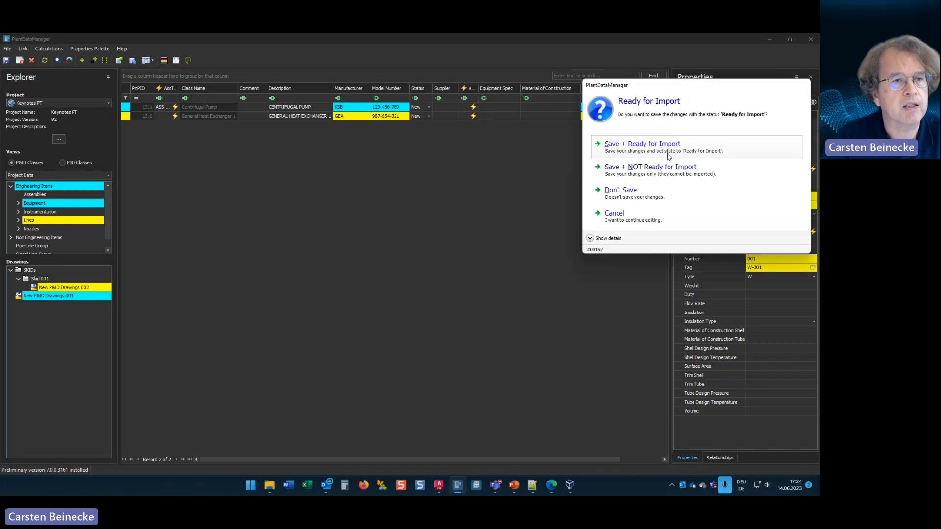
left_click(642, 147)
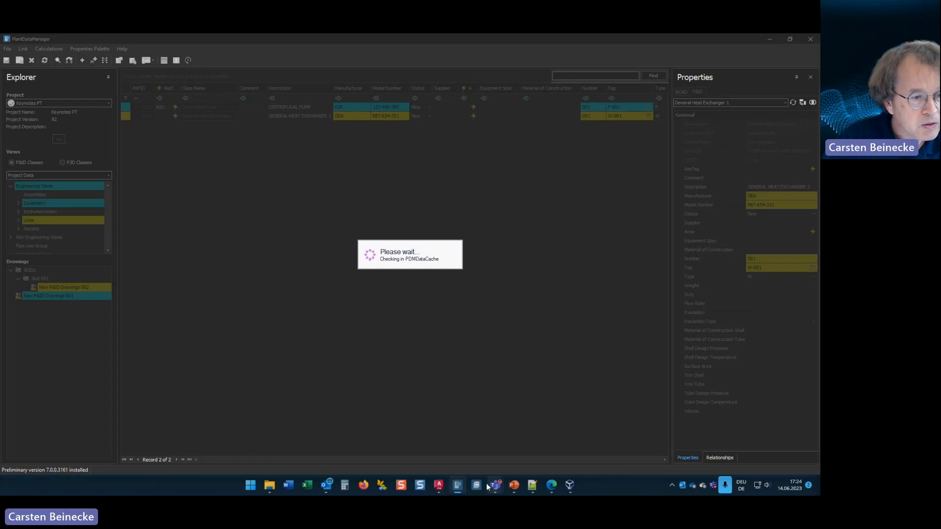
Step: Switch to the virtual machine and load the Keynotes PT collaboration project in PlantReporter
mouse_move(495, 488)
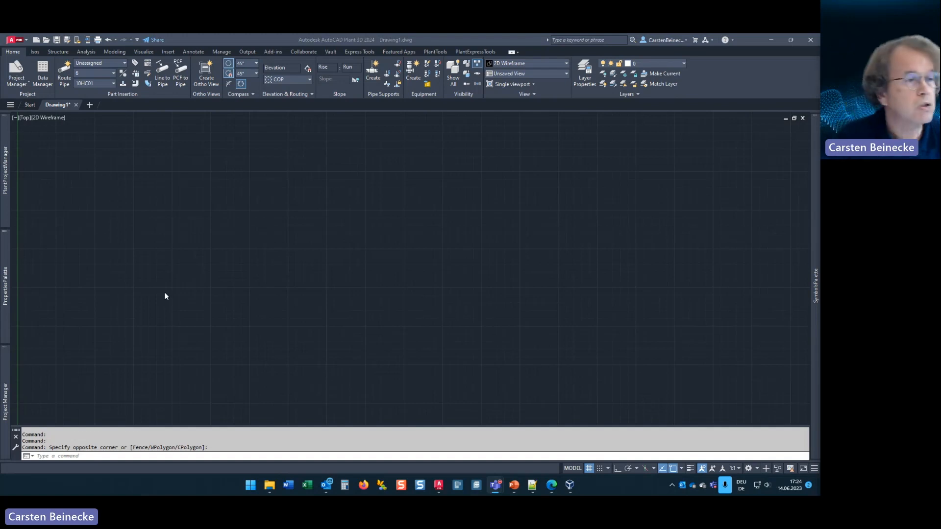
left_click(570, 485)
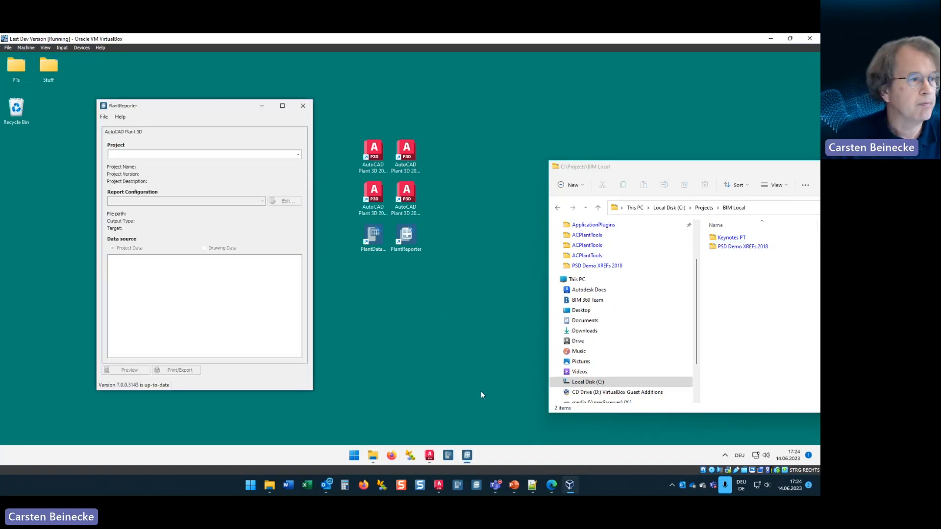
left_click(298, 155)
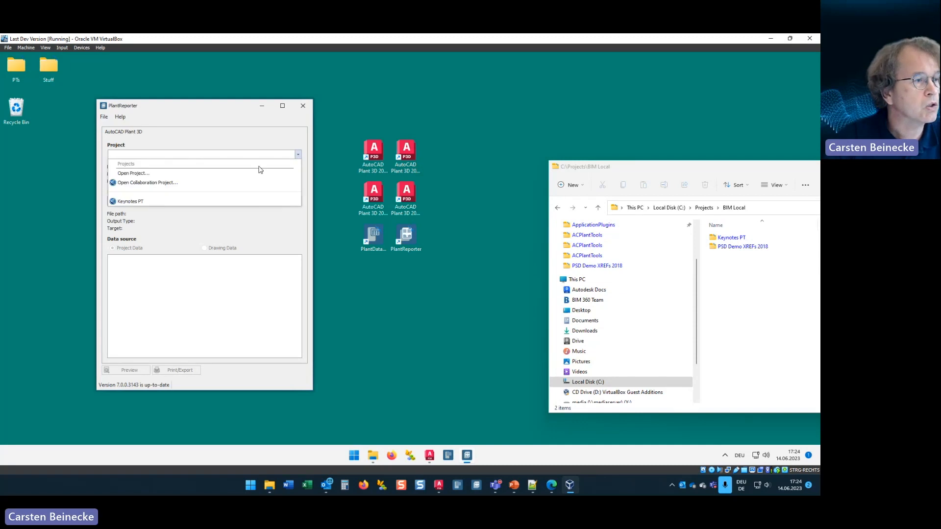
left_click(140, 203)
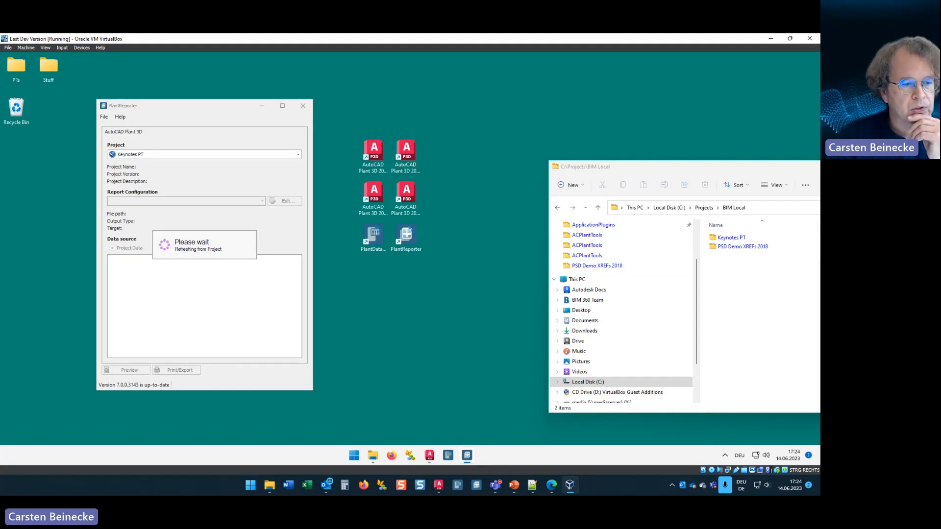
Step: Export the PID Equipmentlist report for the project data, creating it without considering the data cache changes
mouse_move(466, 492)
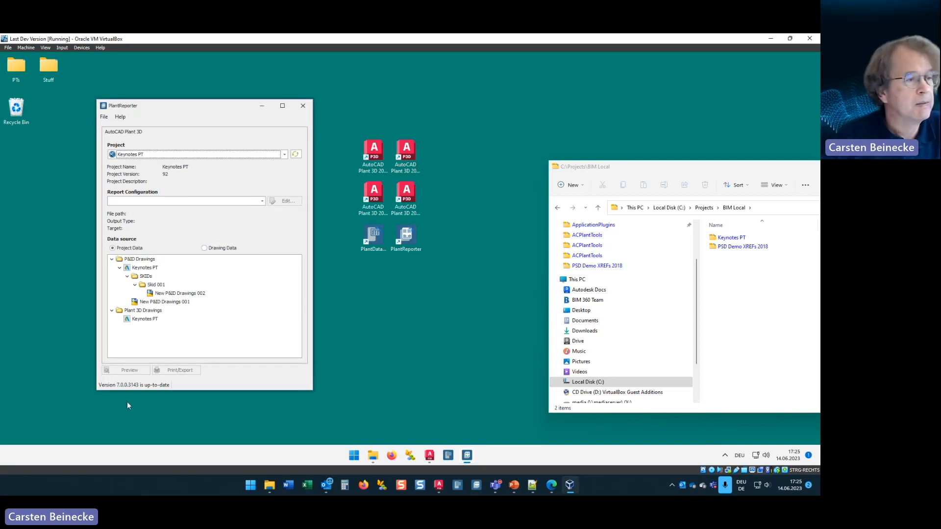
left_click(262, 201)
left_click(127, 251)
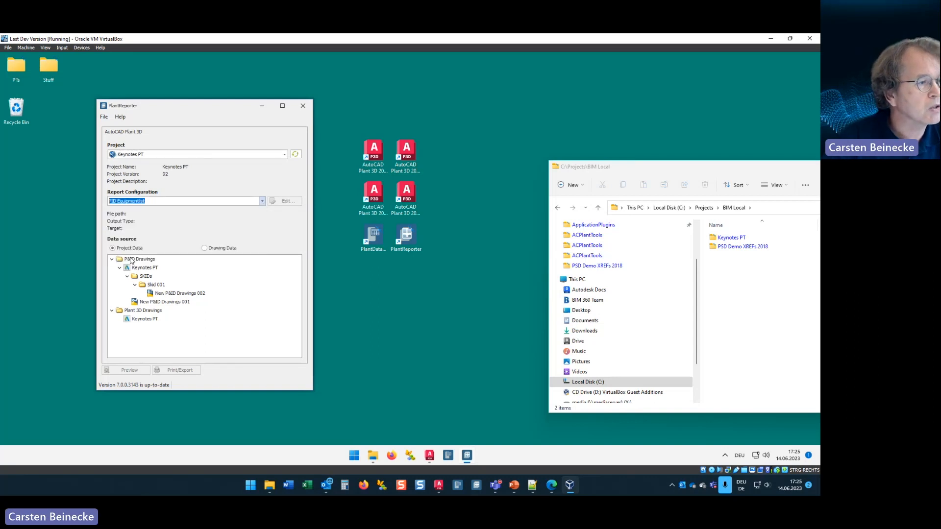
left_click(192, 374)
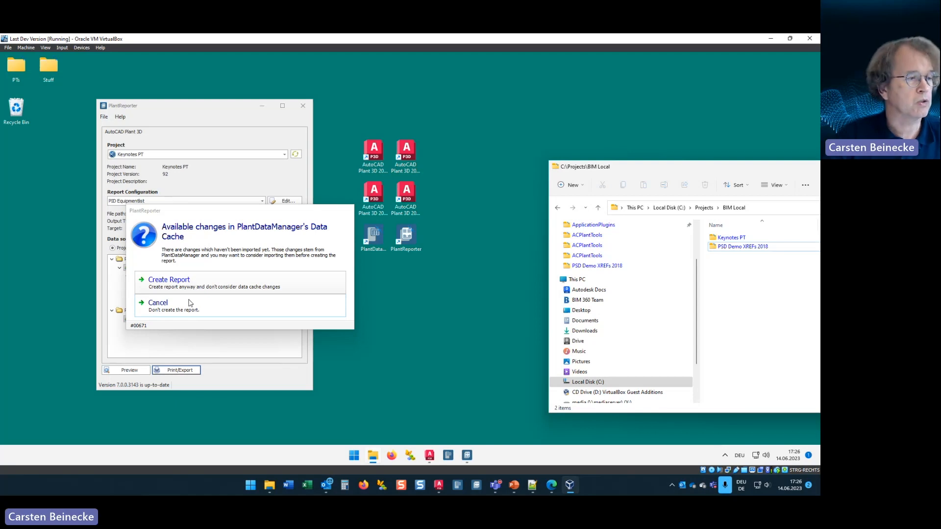
left_click(195, 282)
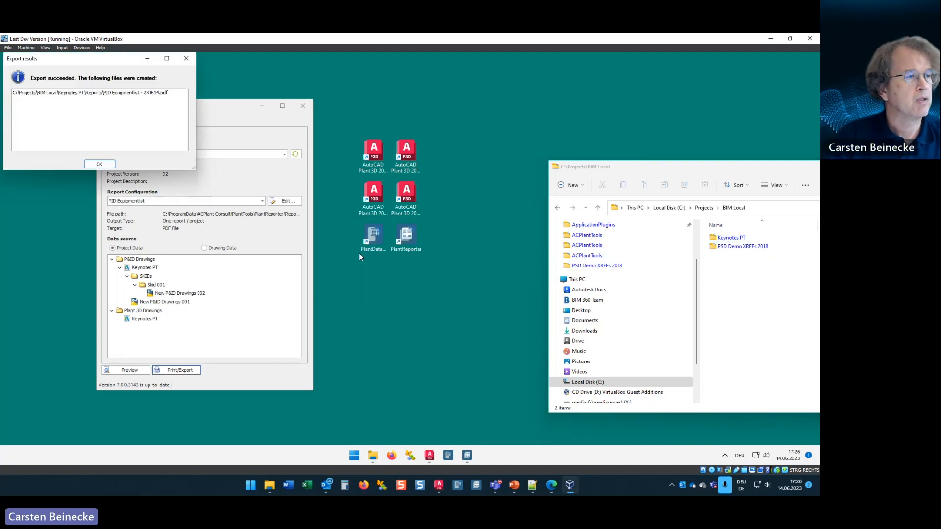
Step: View the exported PID Equipmentlist PDF, and close it together with PlantReporter
double_click(107, 92)
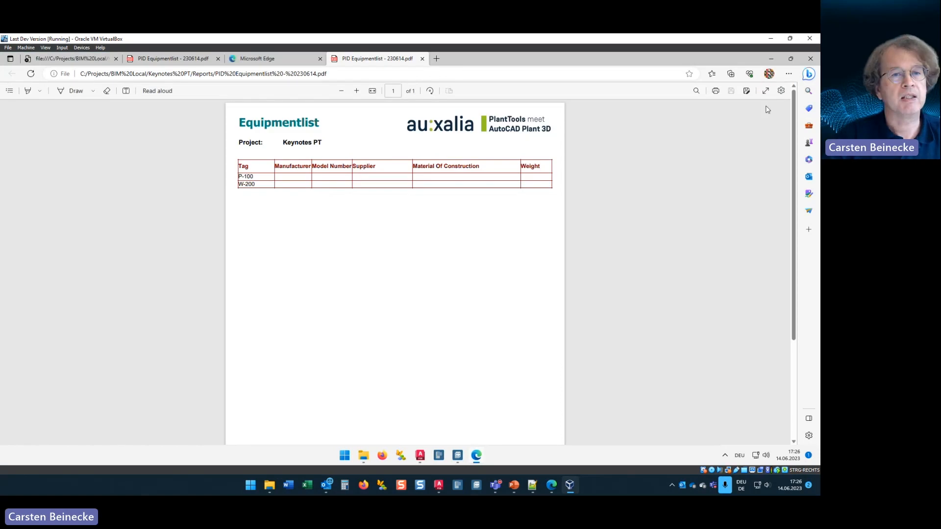
left_click(811, 58)
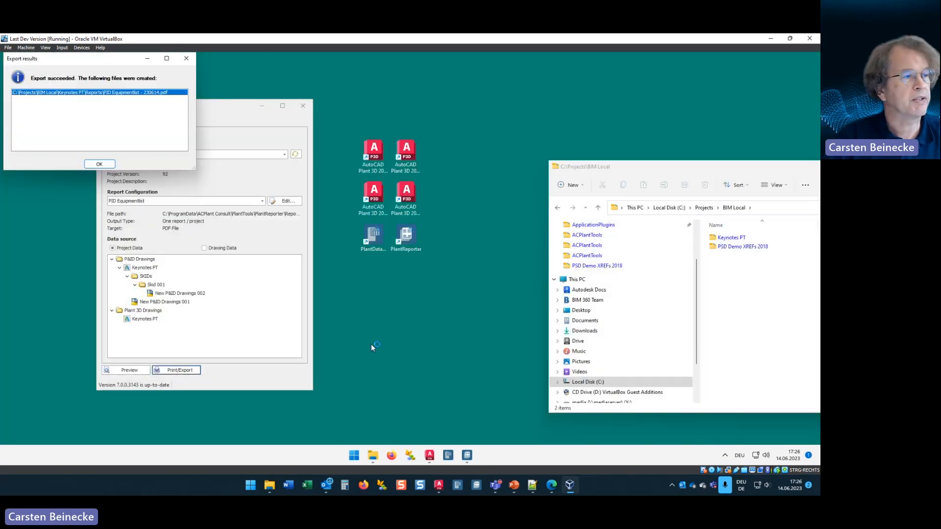
left_click(99, 164)
left_click(301, 107)
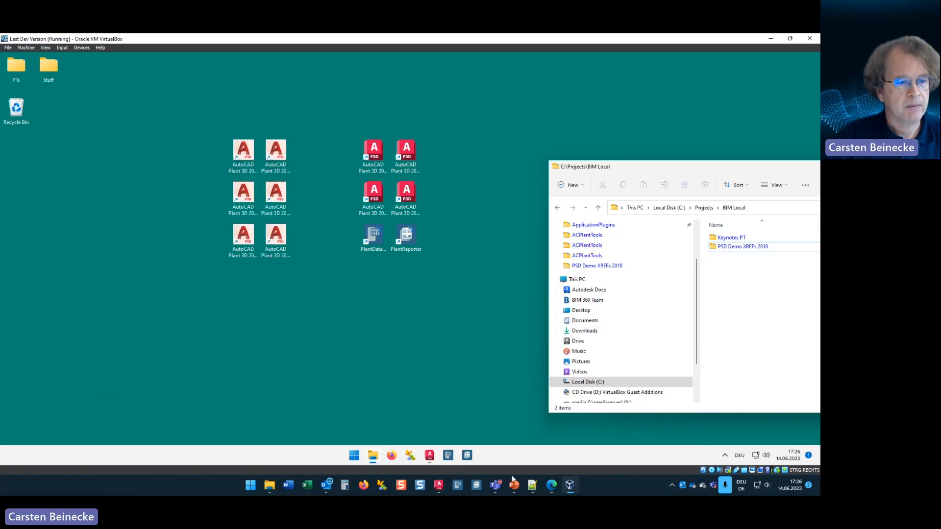
Step: Return to AutoCAD Plant 3D on the host machine, and close and reopen the Keynotes PT project
left_click(771, 38)
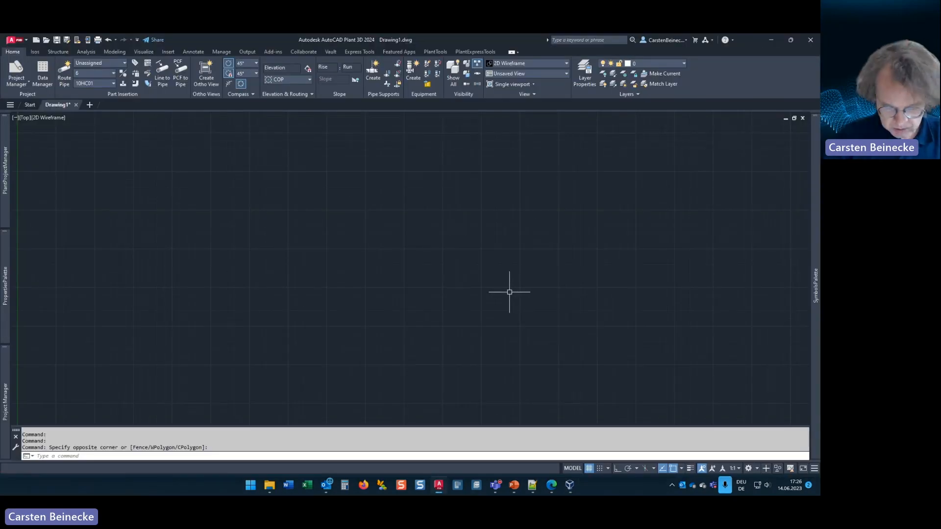
mouse_move(9, 182)
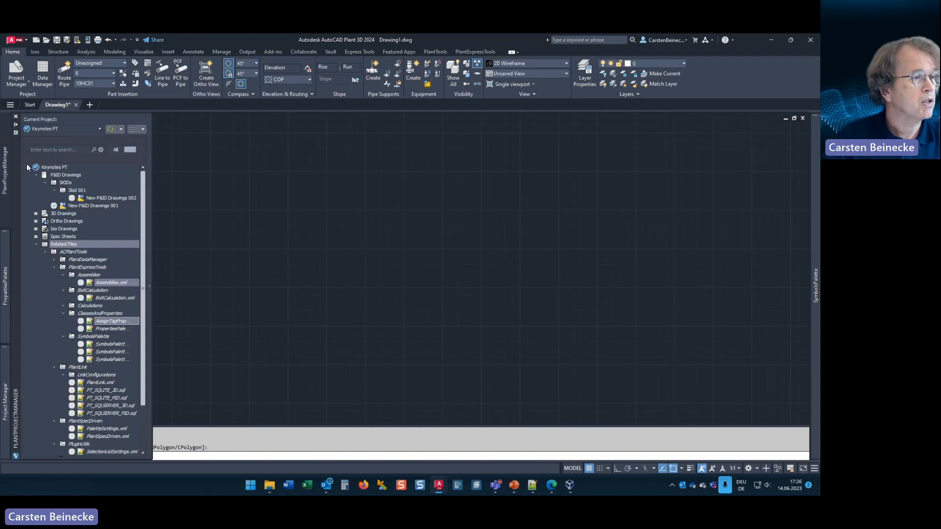
right_click(45, 167)
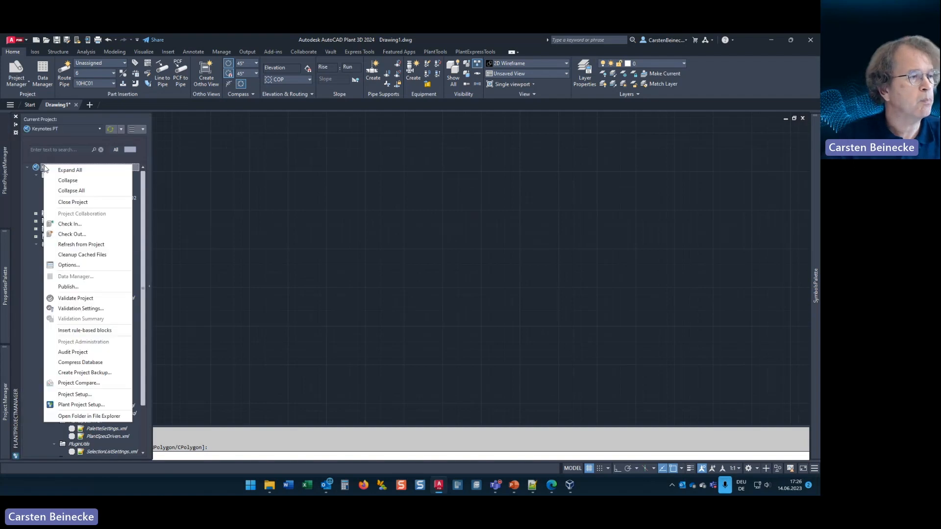
left_click(61, 203)
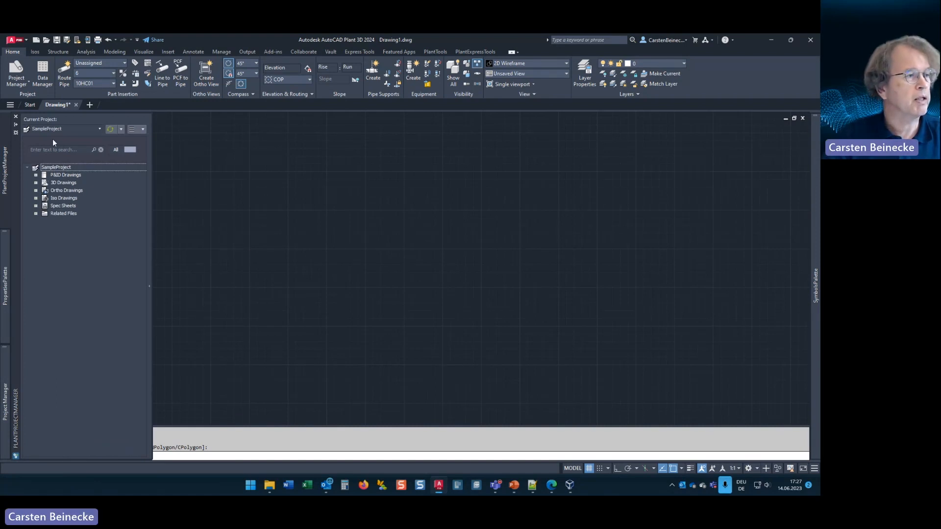
left_click(99, 129)
left_click(54, 186)
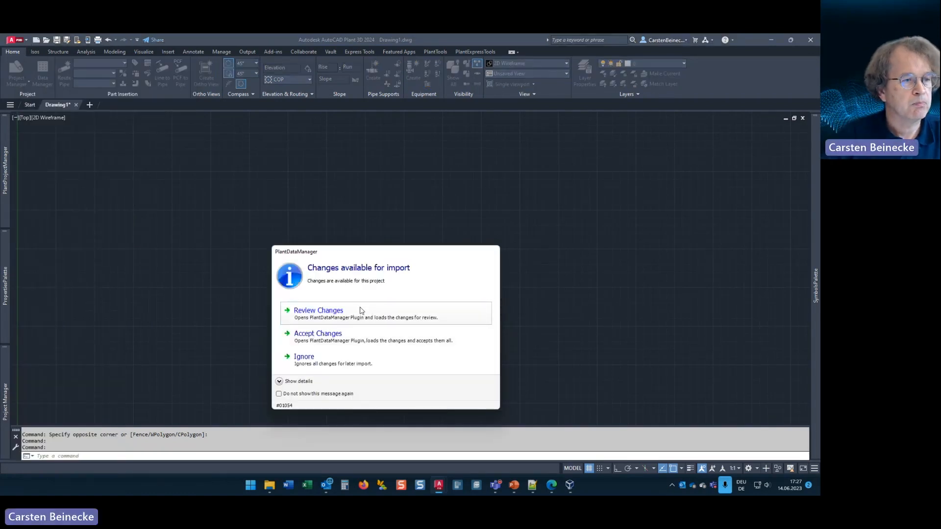
Step: Review the available PlantDataManager changes to the pump and heat exchanger, and import all of them into the project
left_click(334, 316)
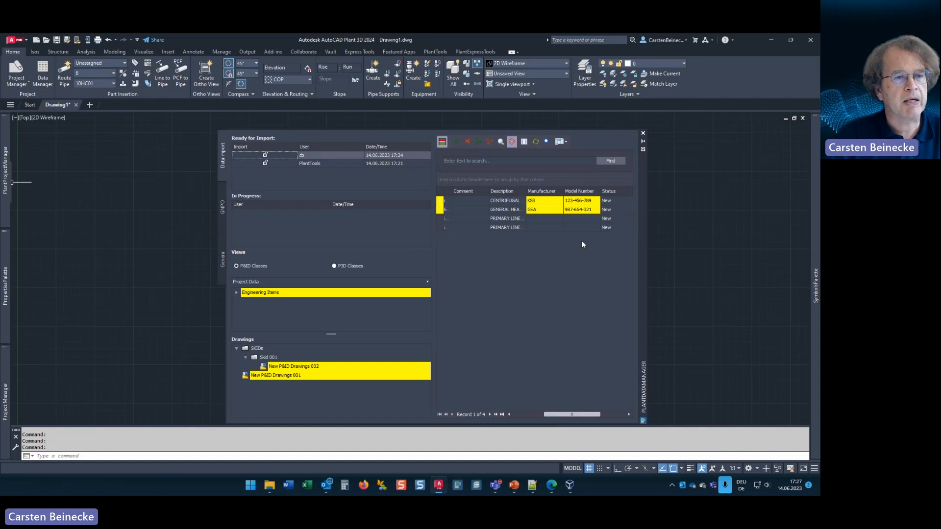
mouse_move(536, 203)
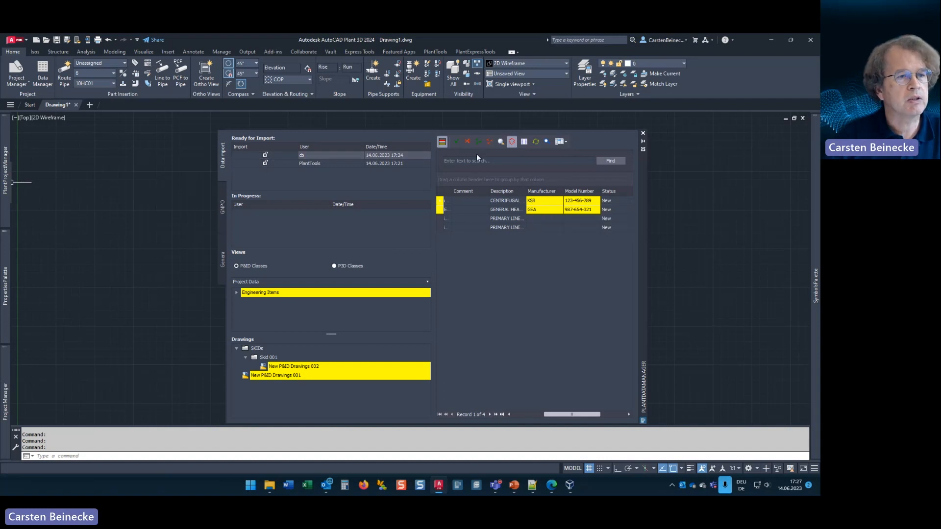
left_click(478, 141)
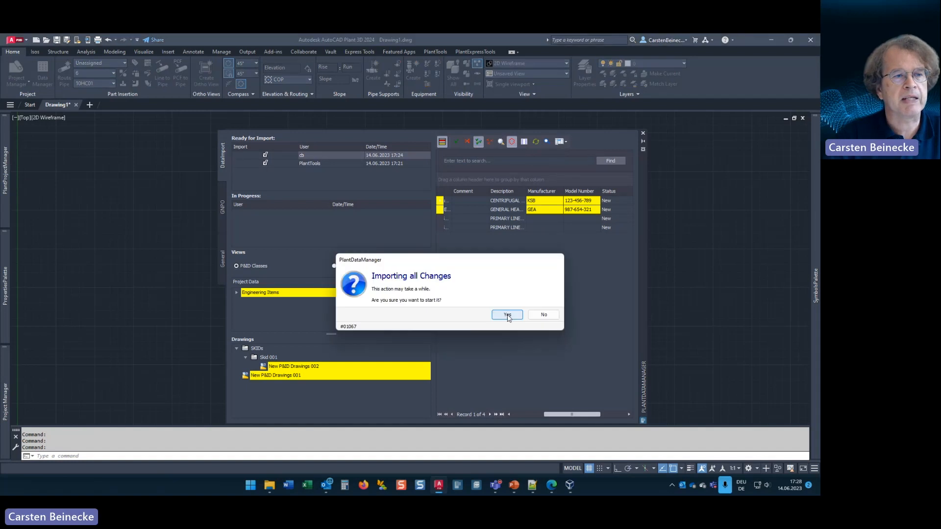
left_click(505, 314)
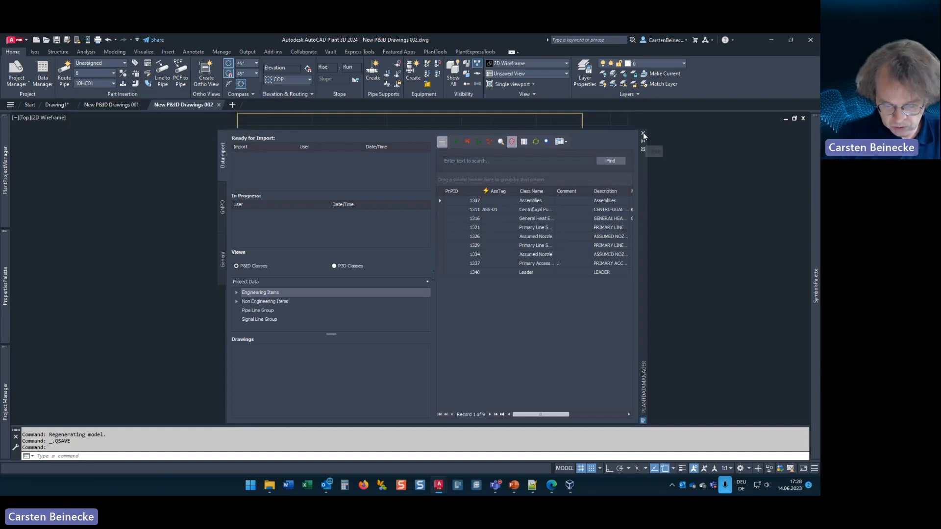
Step: Close the PlantDataManager and check the properties of heat exchanger W-001 in the drawing
left_click(643, 134)
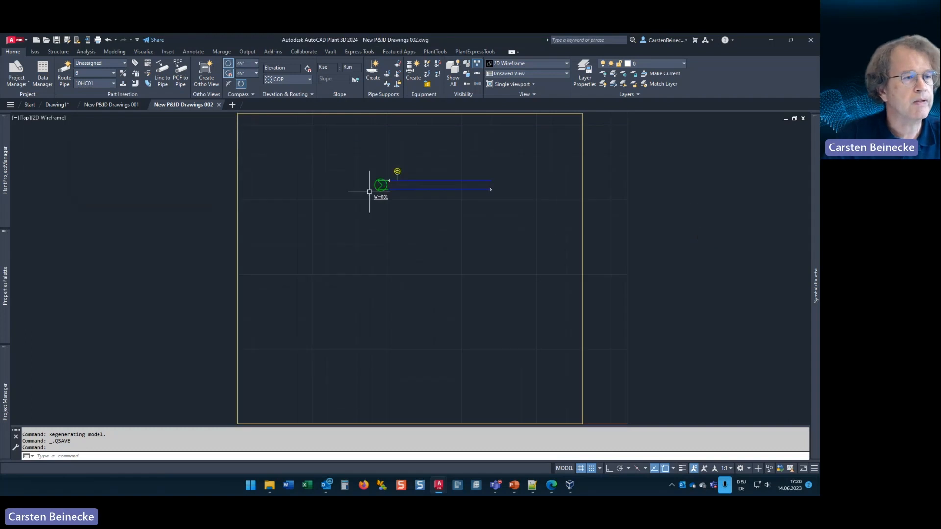
scroll(370, 192, "up", 4)
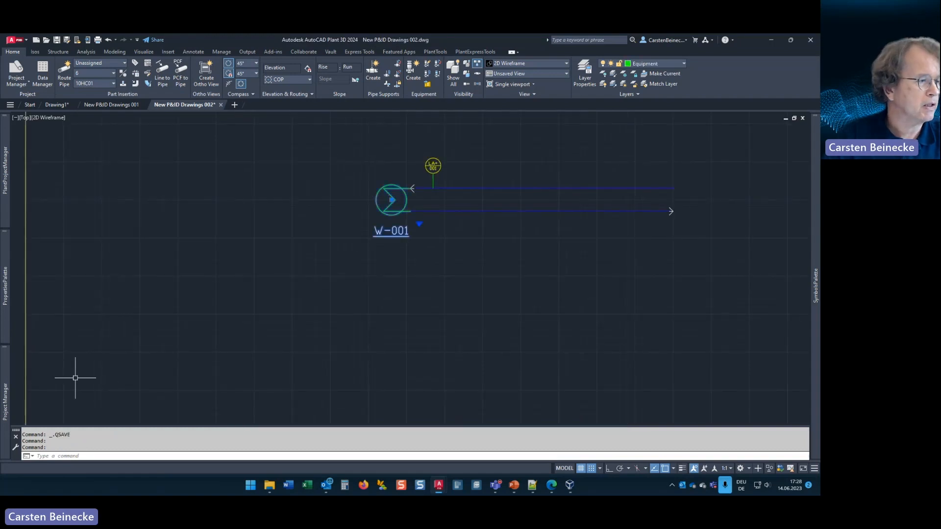
mouse_move(5, 286)
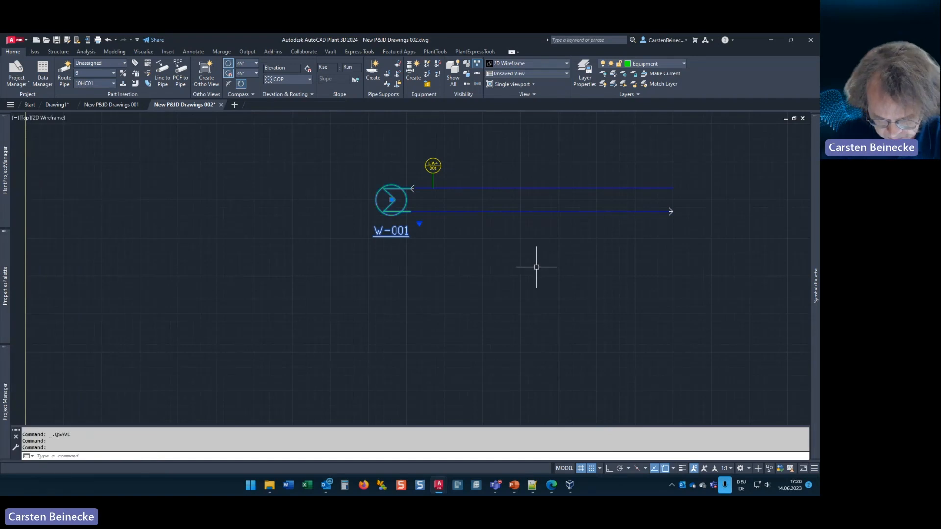
key("Escape")
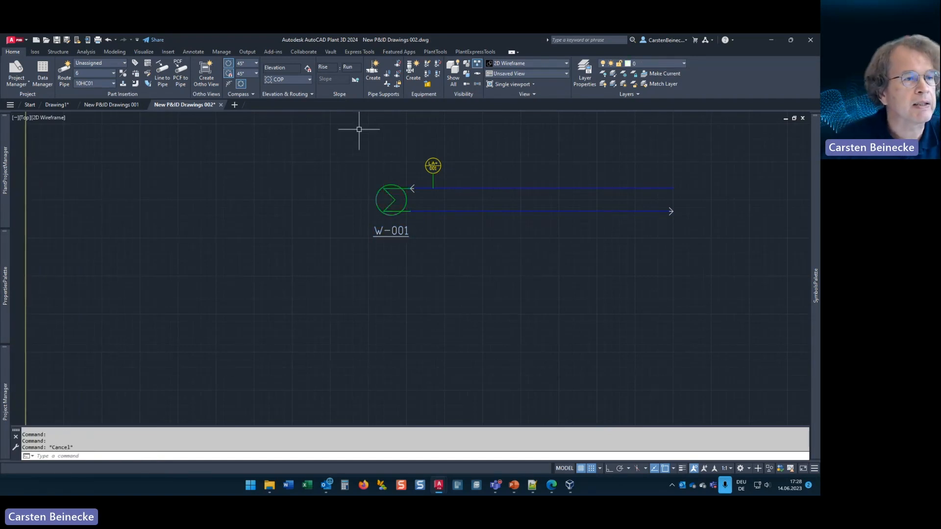
Step: Start a Plant Link configuration with Medium.udl from Related Files as data source and the Update AutoCAD P&ID/Plant 3D properties link type
left_click(442, 52)
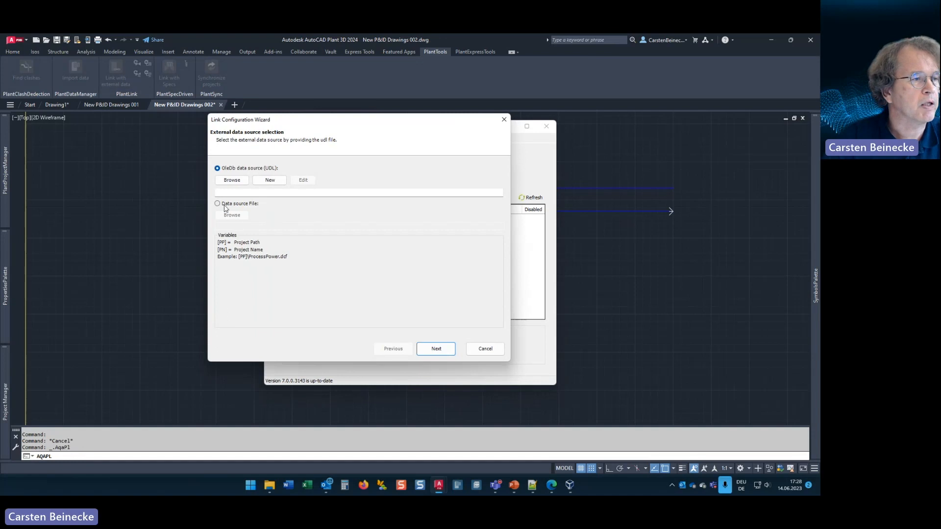
left_click(235, 181)
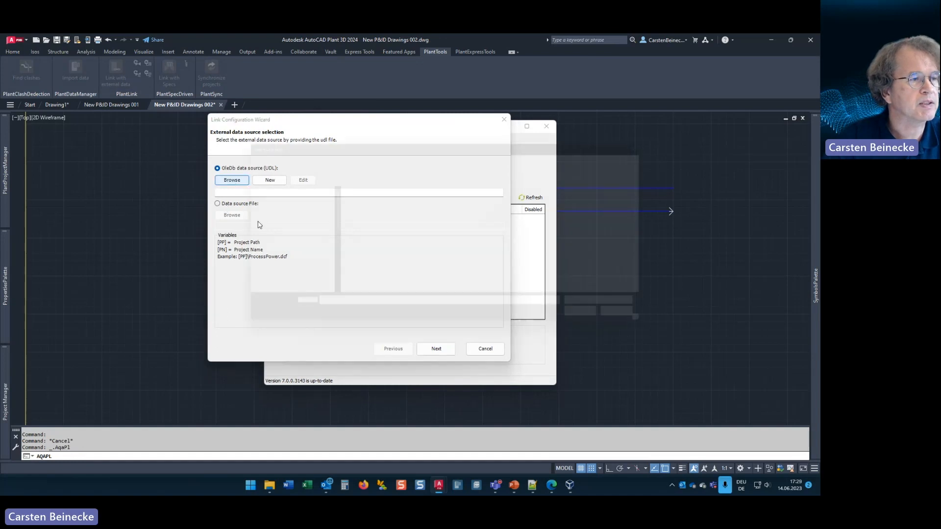
double_click(351, 195)
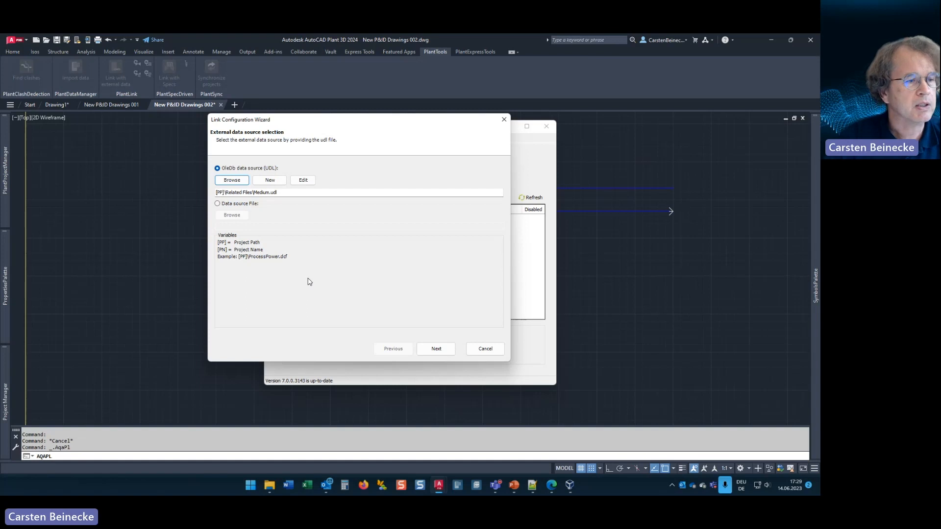
left_click(436, 349)
left_click(256, 201)
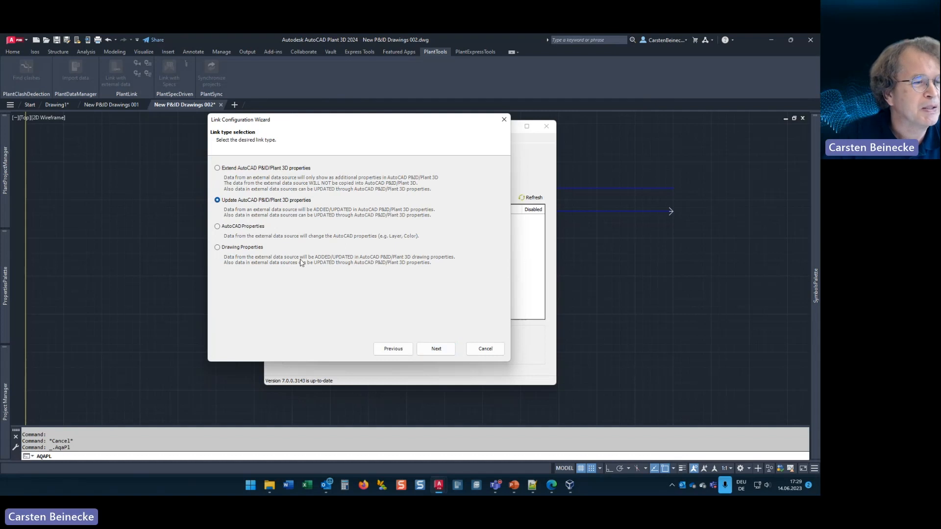
left_click(430, 349)
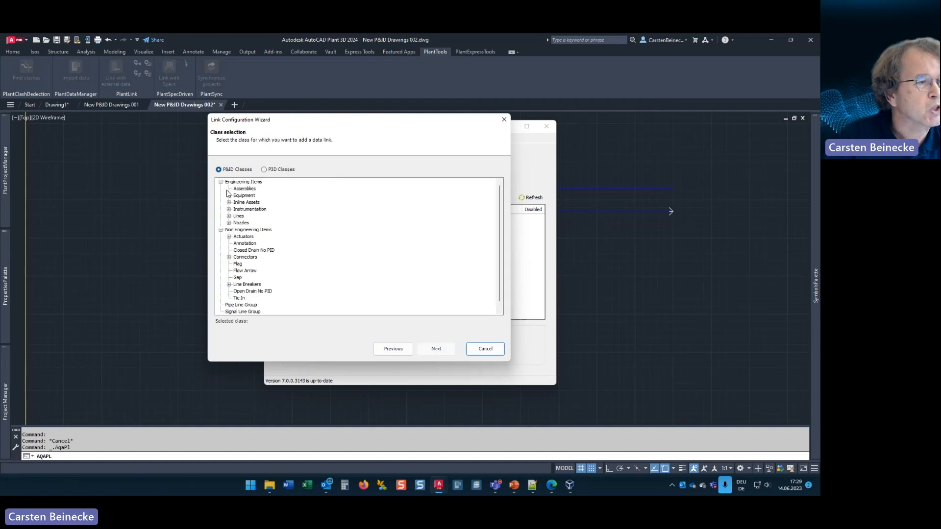
Step: Choose the Pipe Line Group class for the link and connect it to the external table Stoffstromliste
left_click(221, 230)
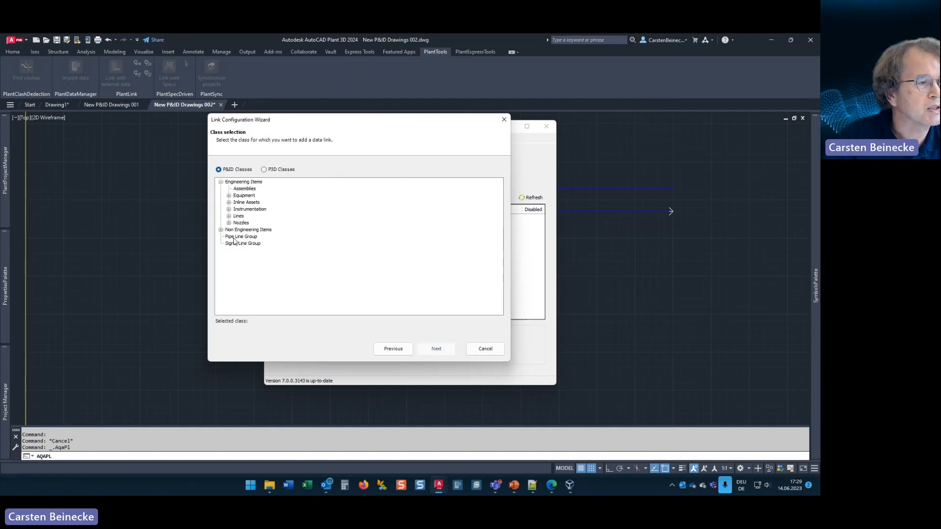
left_click(237, 237)
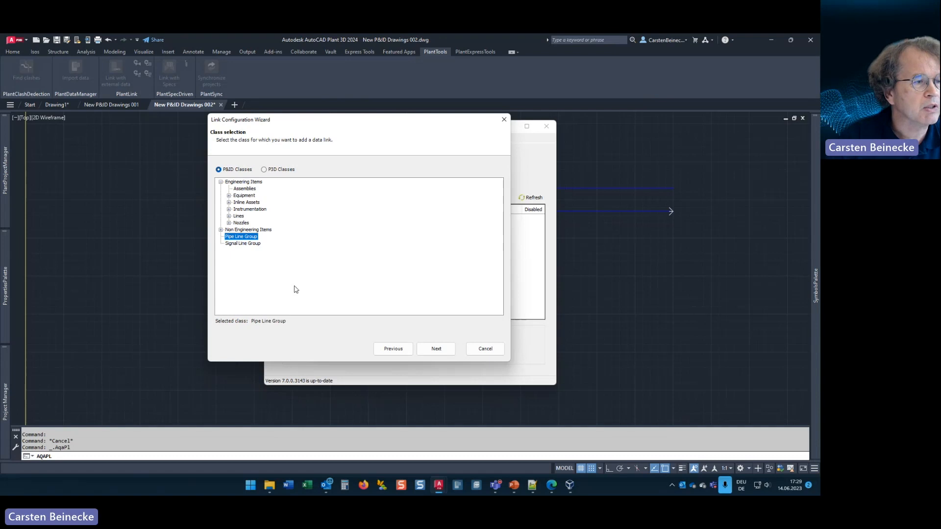
left_click(438, 349)
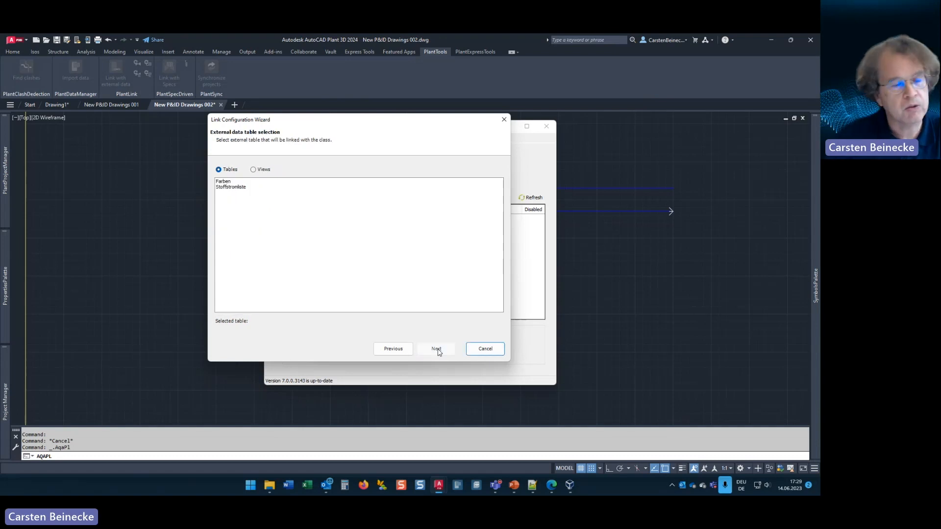
left_click(238, 188)
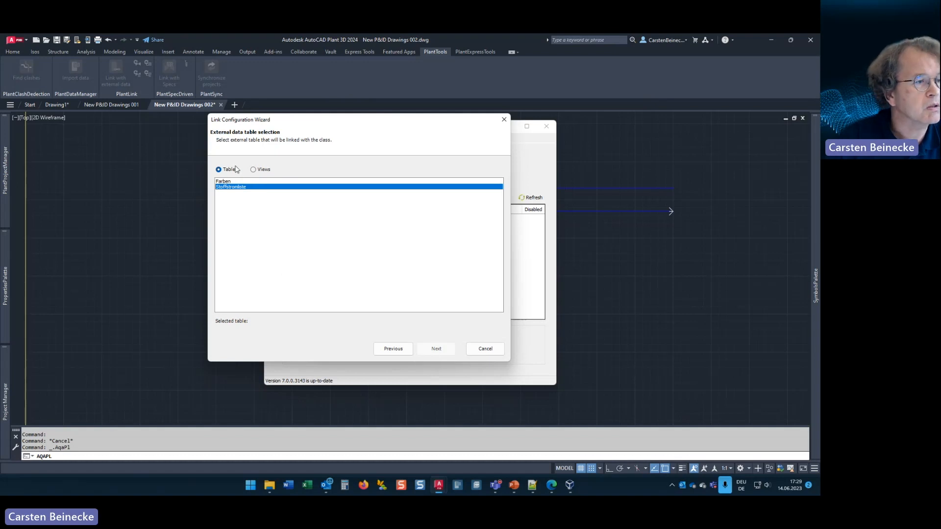
left_click_drag(265, 123, 274, 148)
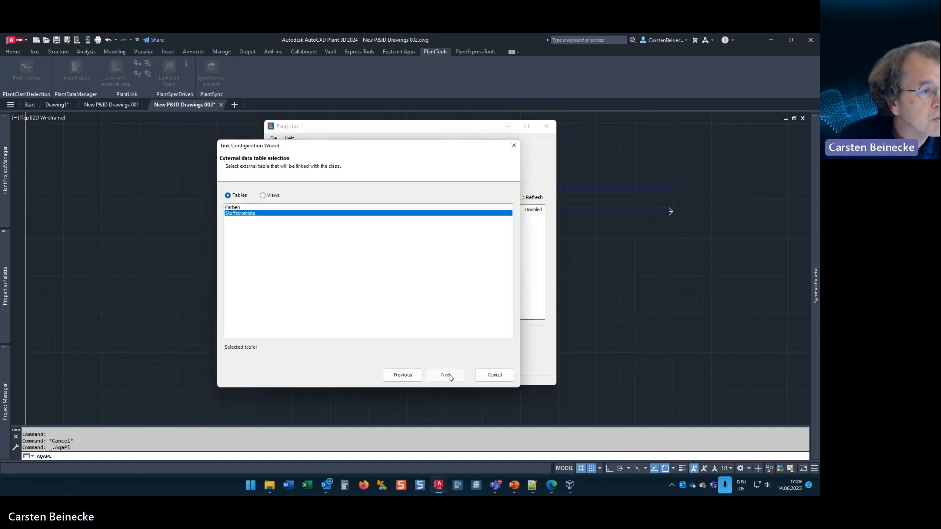
left_click(238, 208)
left_click(242, 214)
left_click(444, 376)
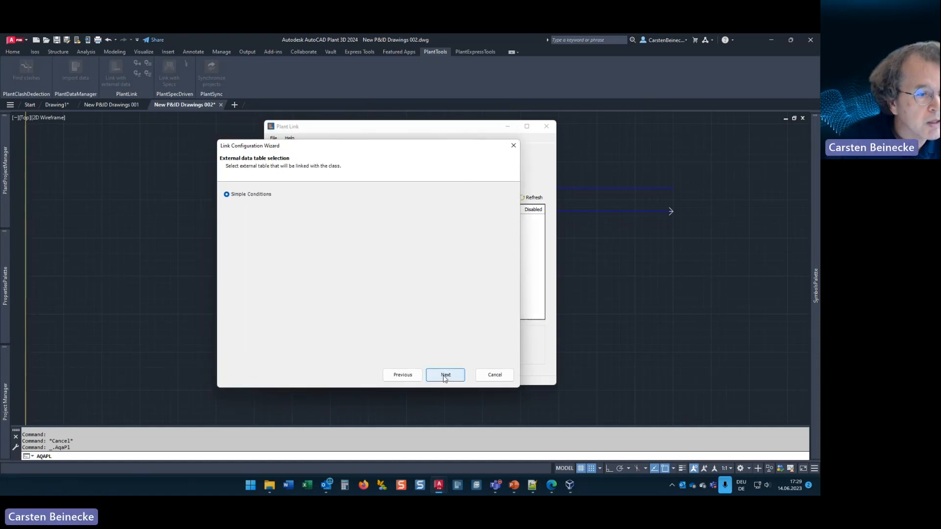
Step: Define a simple link condition in which the external column Stoff equals the class property Service
left_click(323, 220)
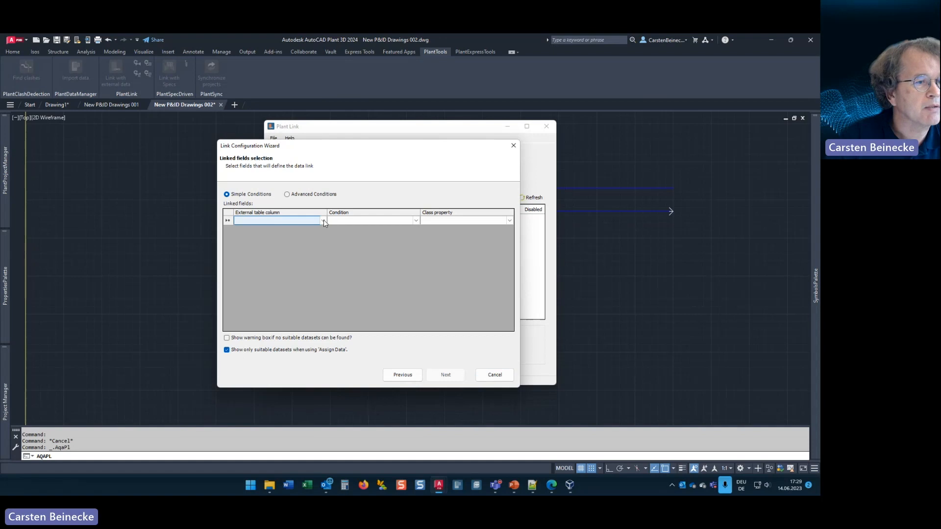
left_click(509, 221)
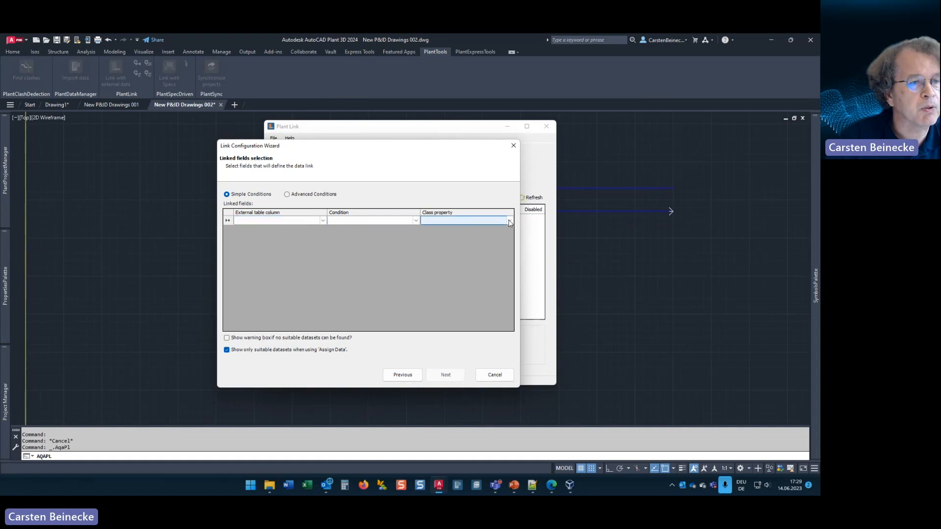
left_click(510, 221)
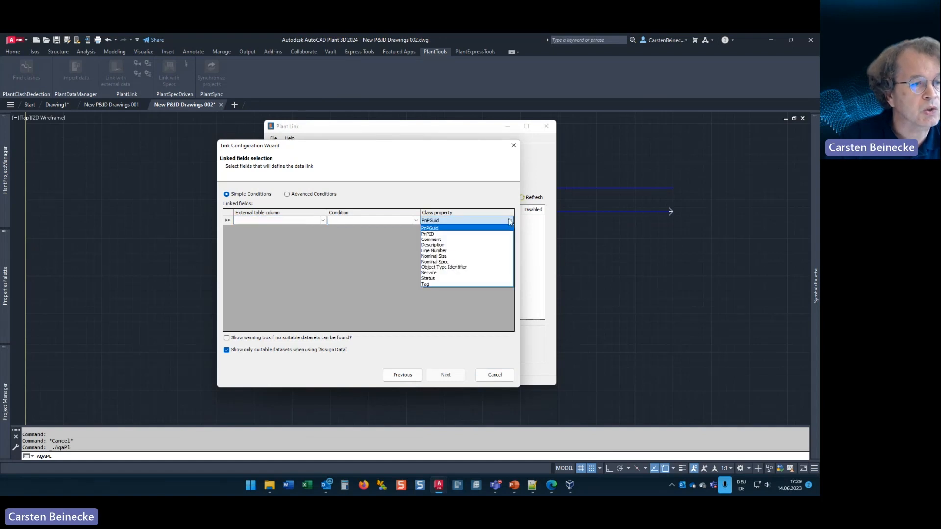
left_click(444, 273)
left_click(373, 220)
left_click(416, 220)
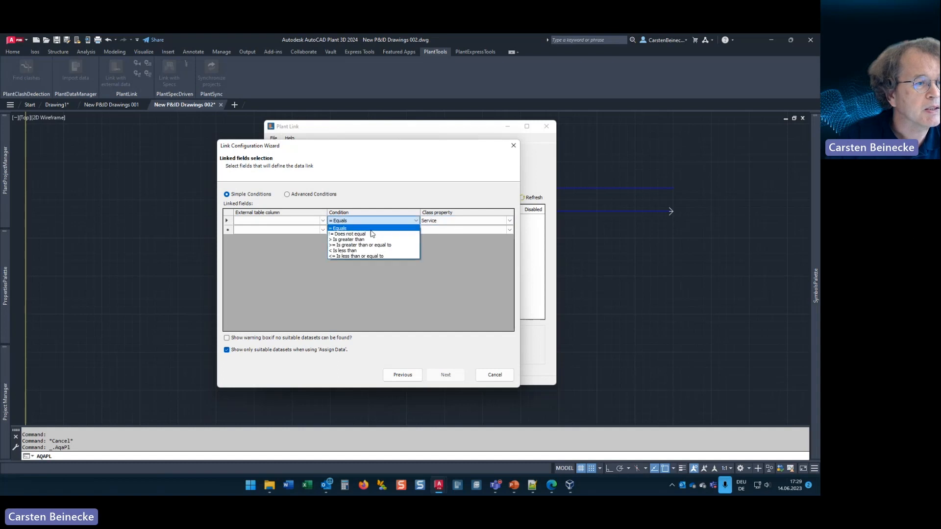
left_click(327, 236)
left_click(293, 220)
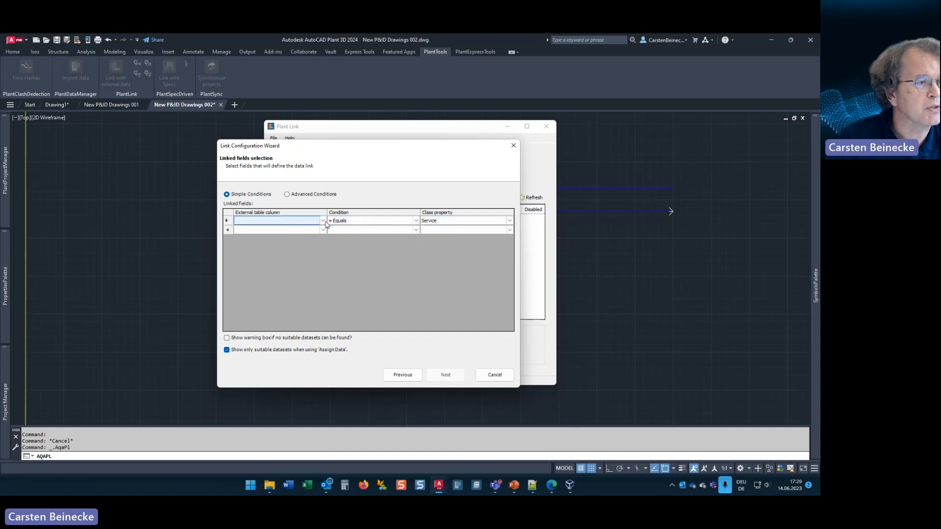
left_click(323, 221)
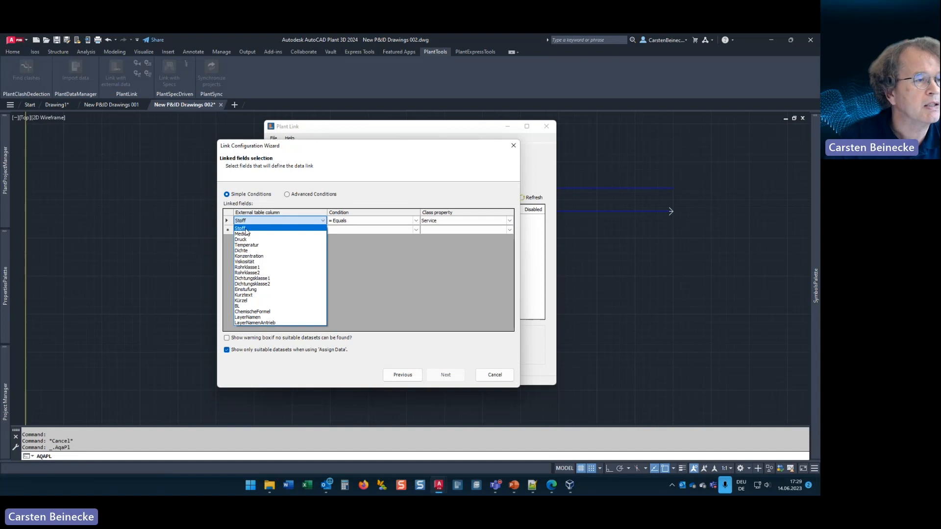
left_click(241, 228)
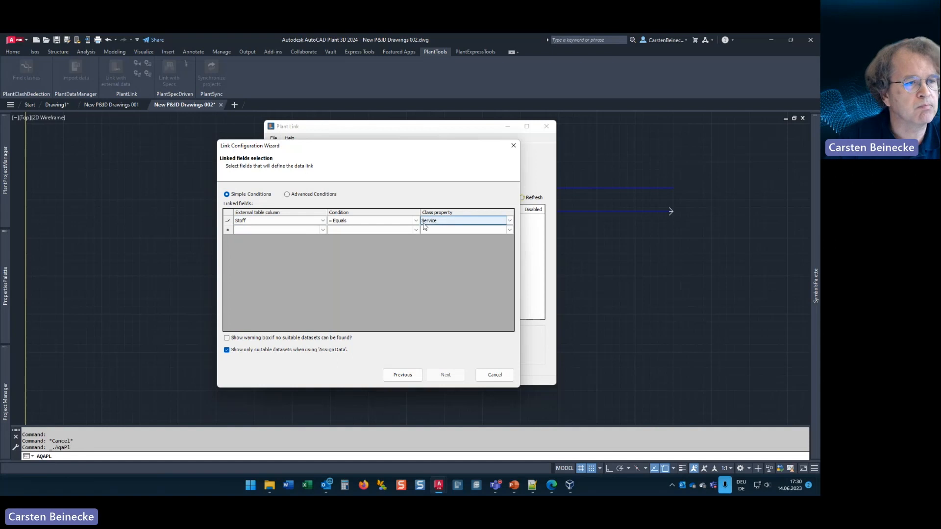
left_click(439, 230)
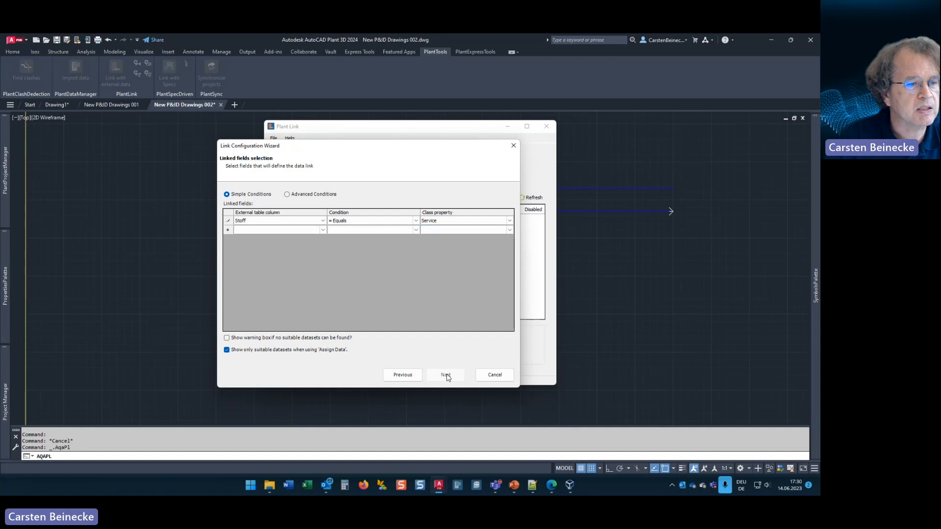
left_click(439, 230)
left_click(445, 376)
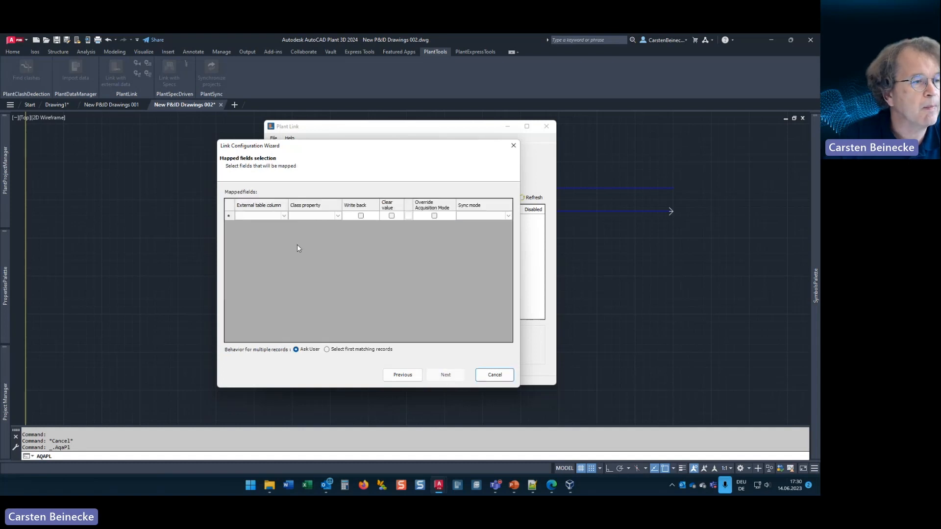
Step: Map the external table column Medium to the class property Description
left_click(285, 216)
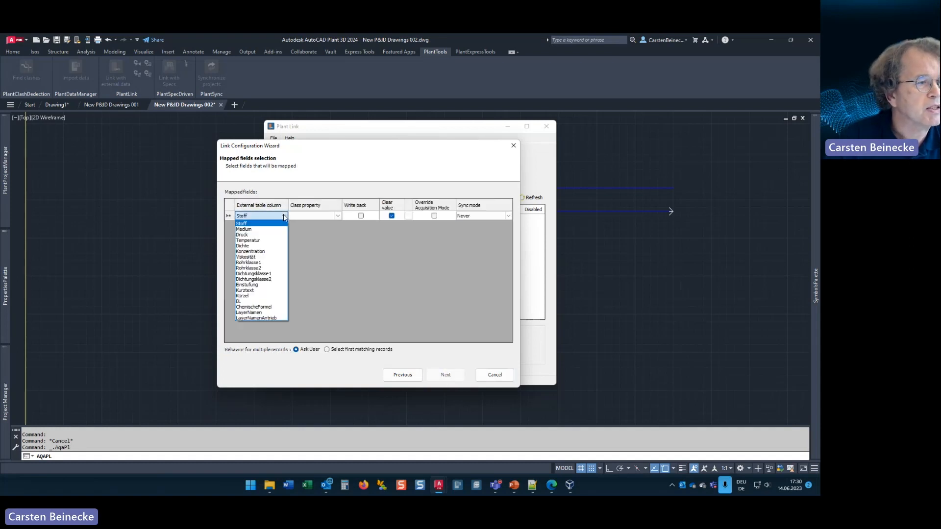
left_click(250, 229)
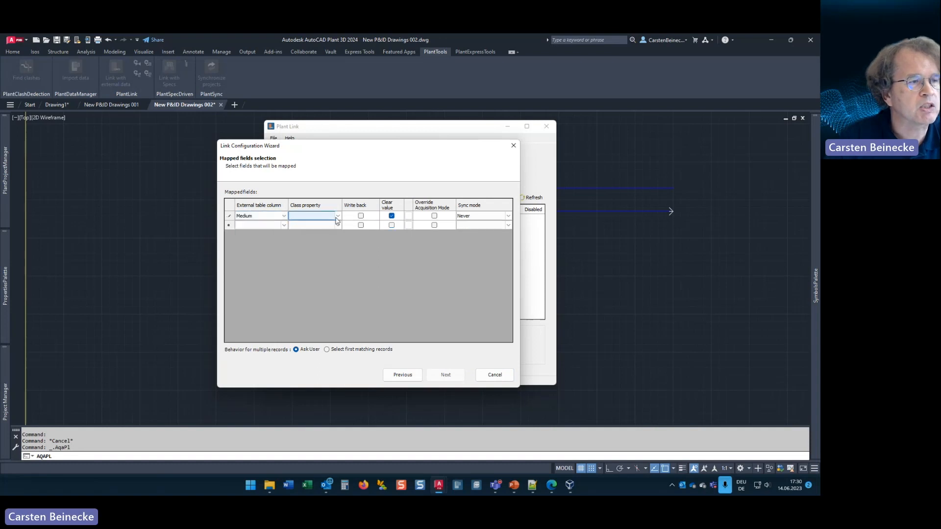
left_click(338, 217)
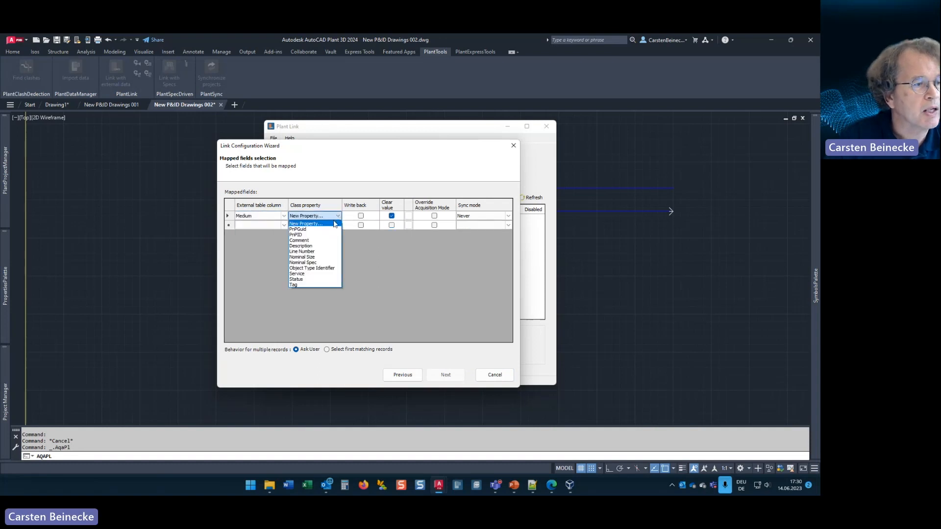
left_click(303, 240)
left_click(338, 217)
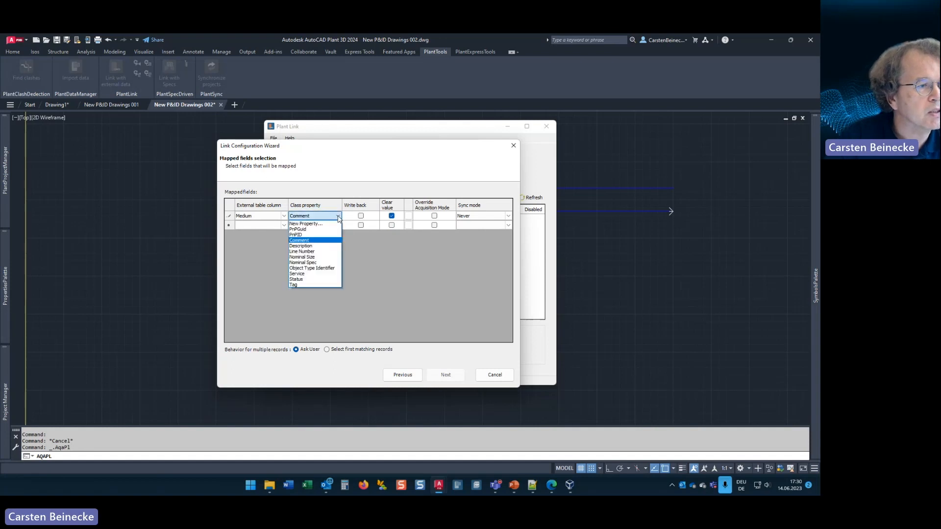
left_click(300, 246)
Step: Set the sync mode of the Medium mapping to On drawing save and accept the field mapping
left_click(481, 218)
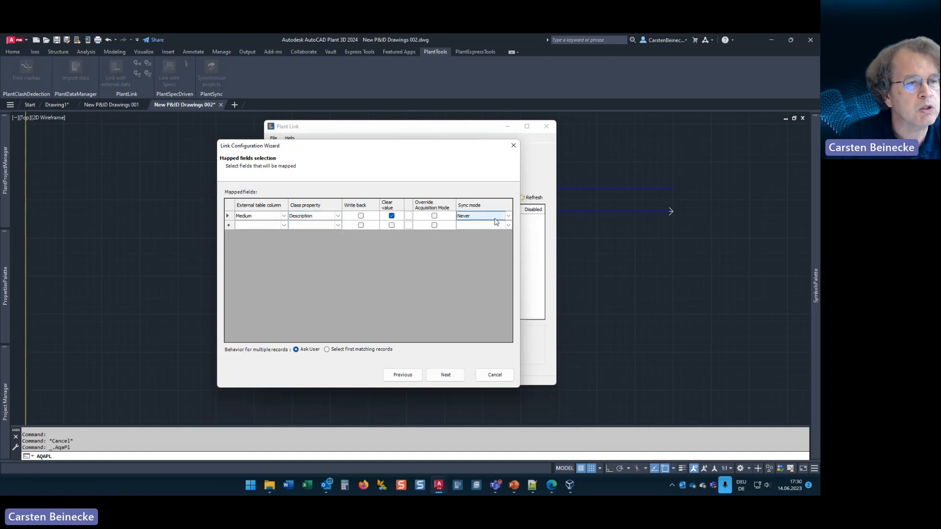
left_click(507, 217)
left_click(464, 226)
left_click(262, 229)
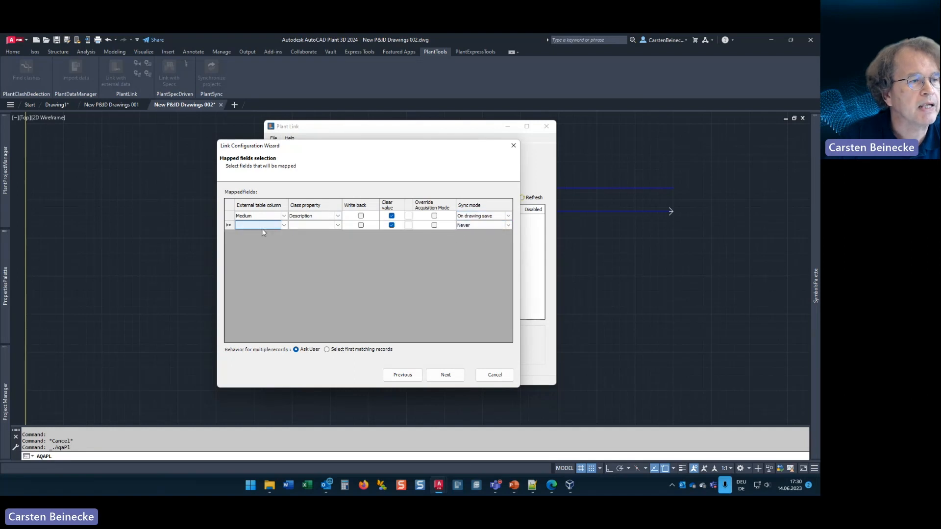
left_click(445, 375)
Step: Name the link configuration Service Long Description, finish it and close Plant Link
left_click(292, 201)
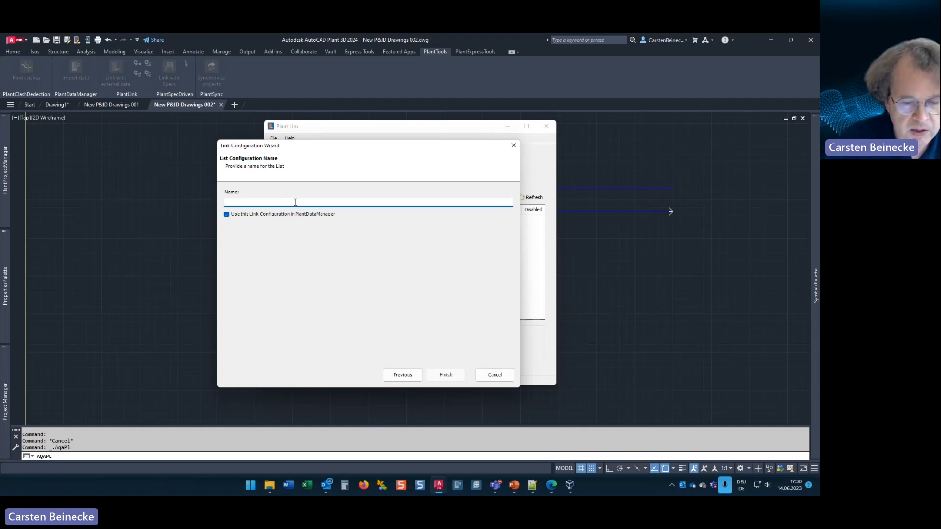
type("Service Lo")
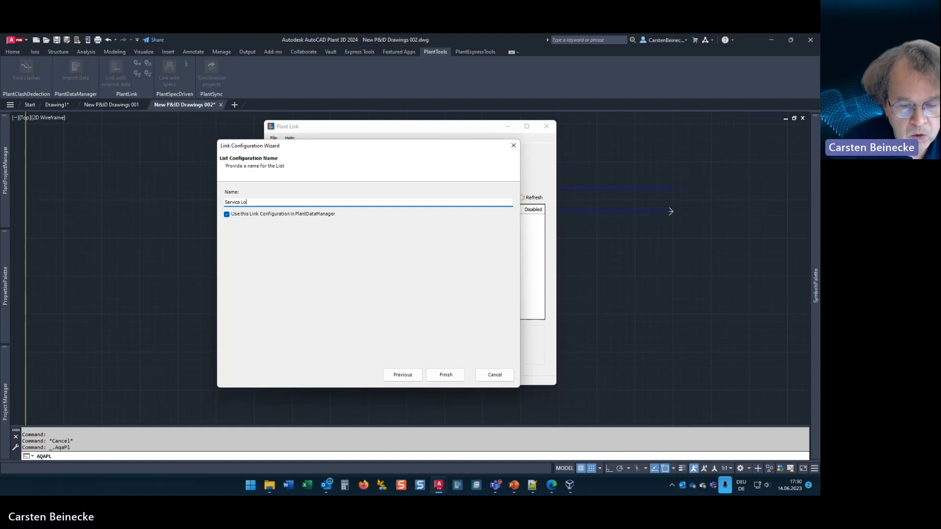
type("ng Description")
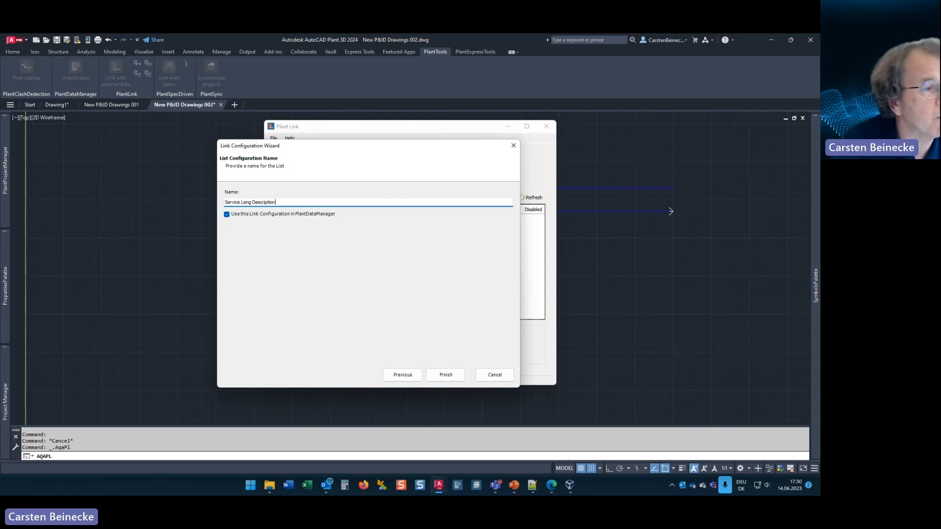
left_click(442, 375)
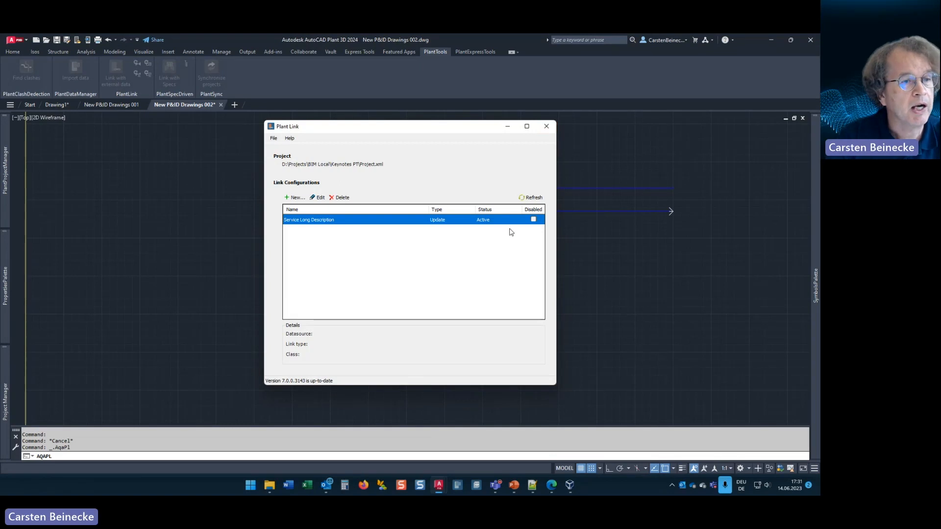
left_click(547, 127)
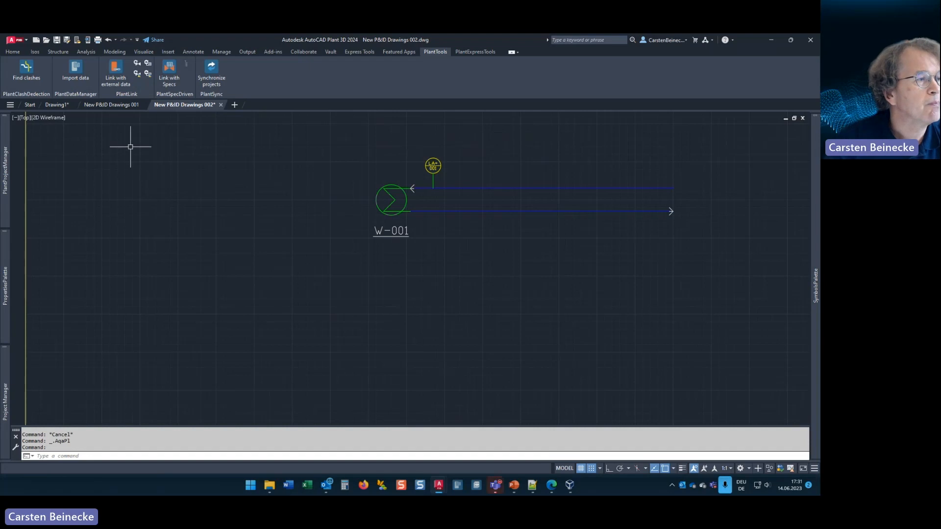
Step: Create a new P&ID calculation for the Comment property of the General Instrument Symbols class
left_click(473, 52)
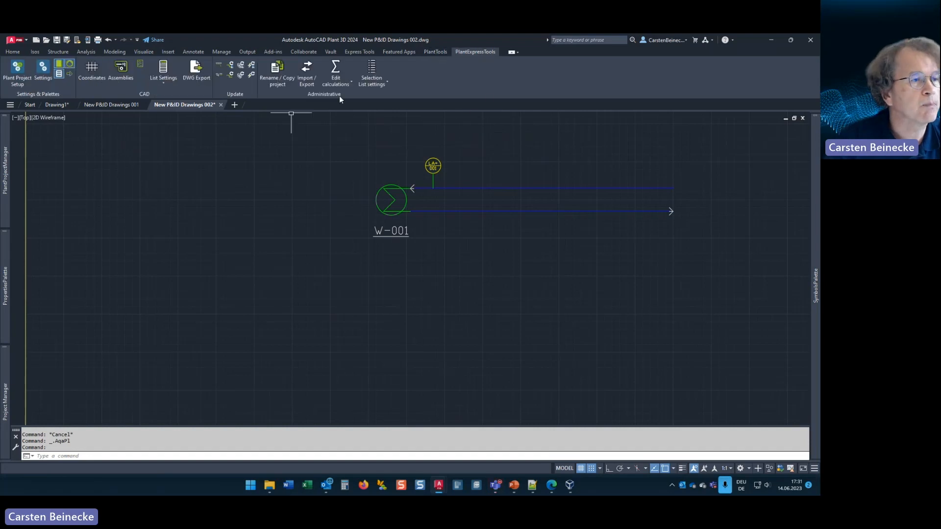
left_click(337, 67)
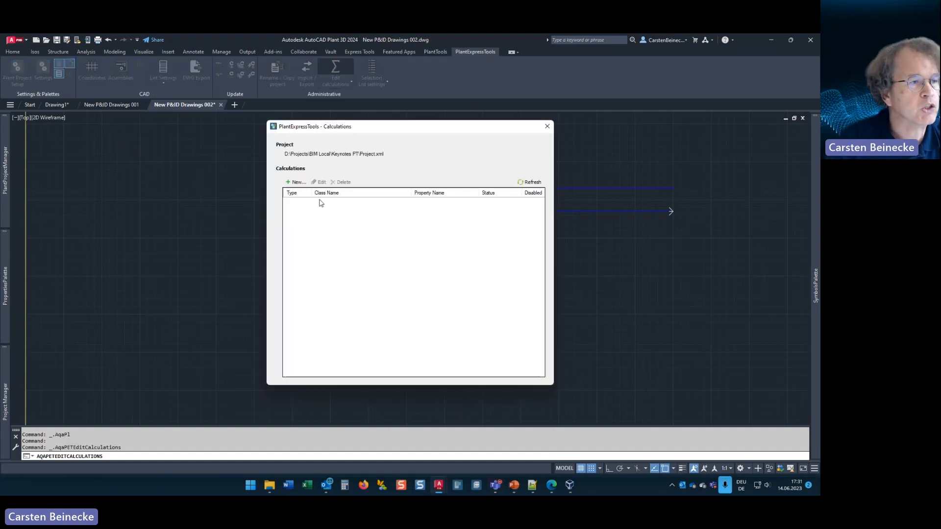
left_click(296, 182)
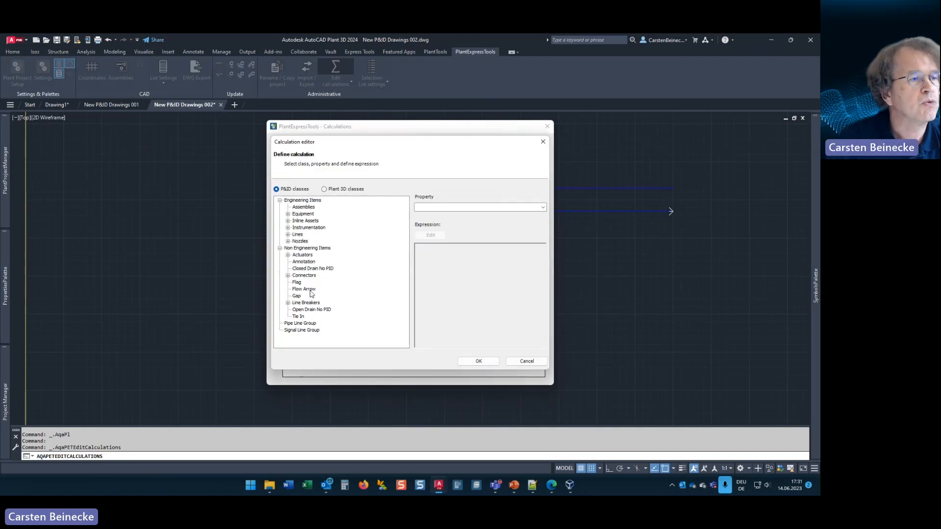
double_click(308, 228)
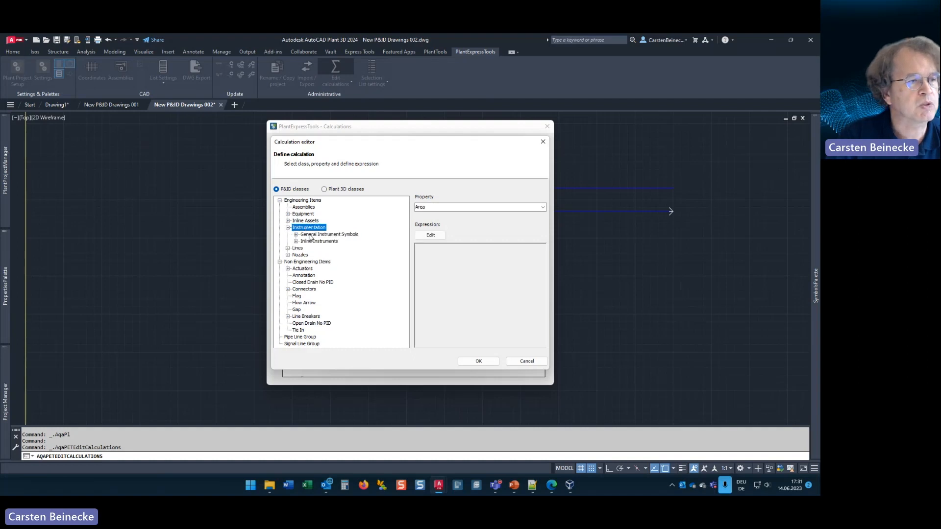
left_click(310, 235)
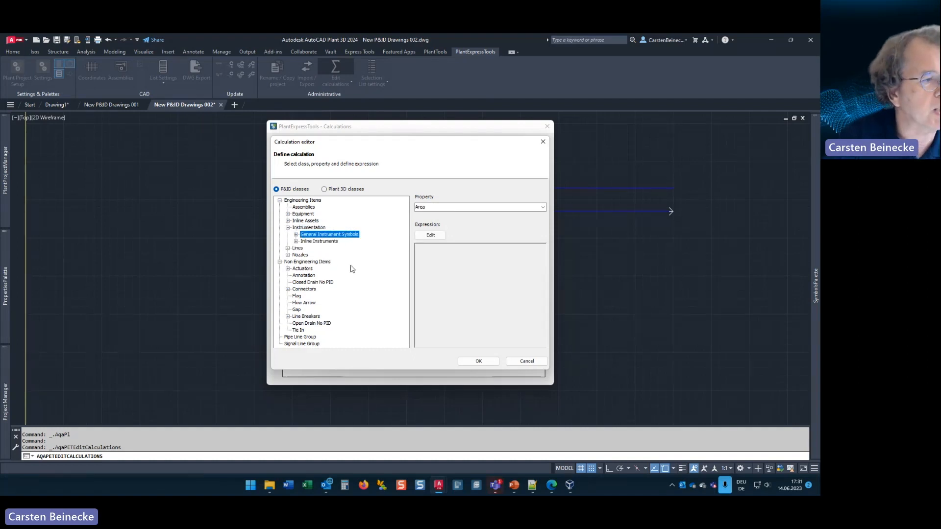
left_click(542, 208)
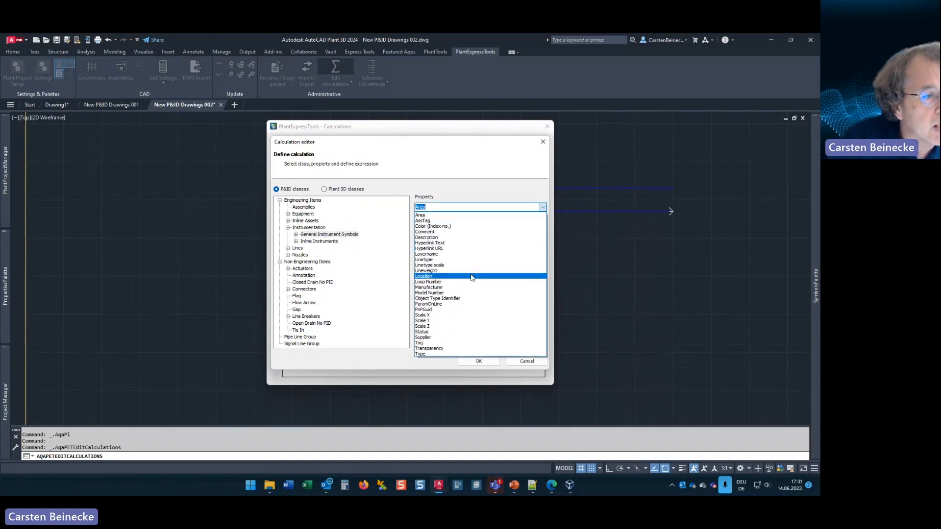
left_click(421, 232)
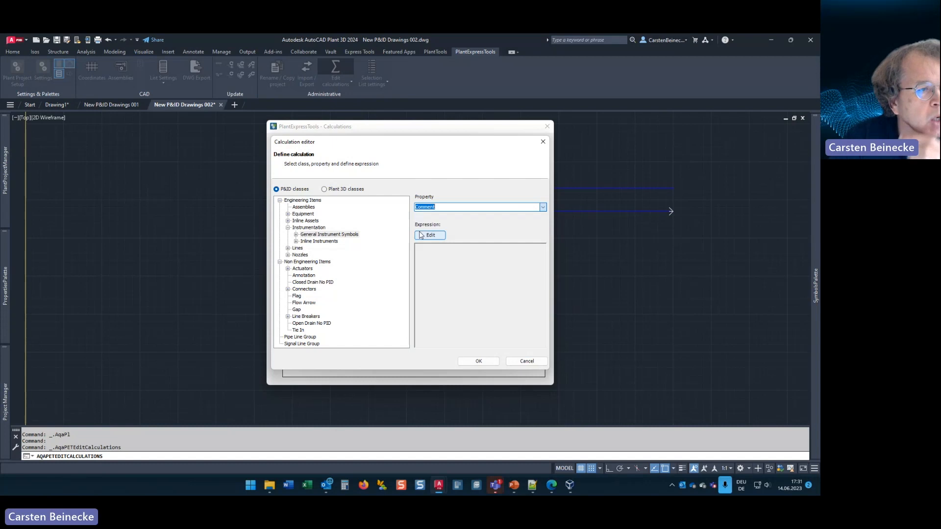
Step: Define the Comment expression as Iif(len([Type])>0, Substring([Type],0,1), 'N/A'), save the calculation and close the calculations list
left_click(431, 237)
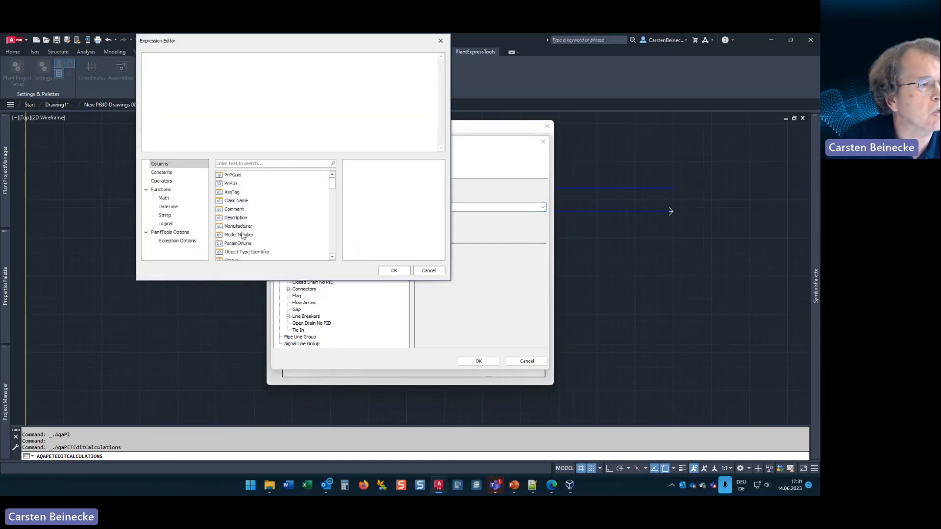
left_click(160, 192)
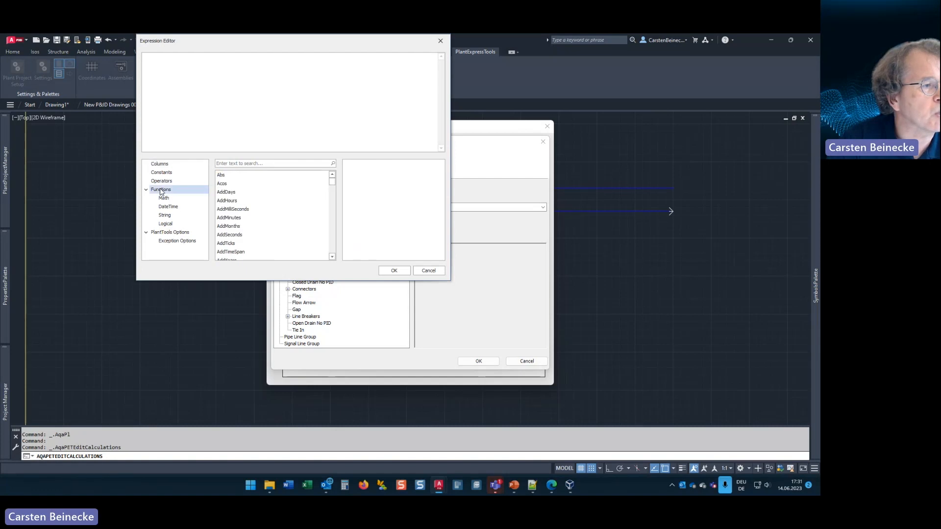
left_click(166, 166)
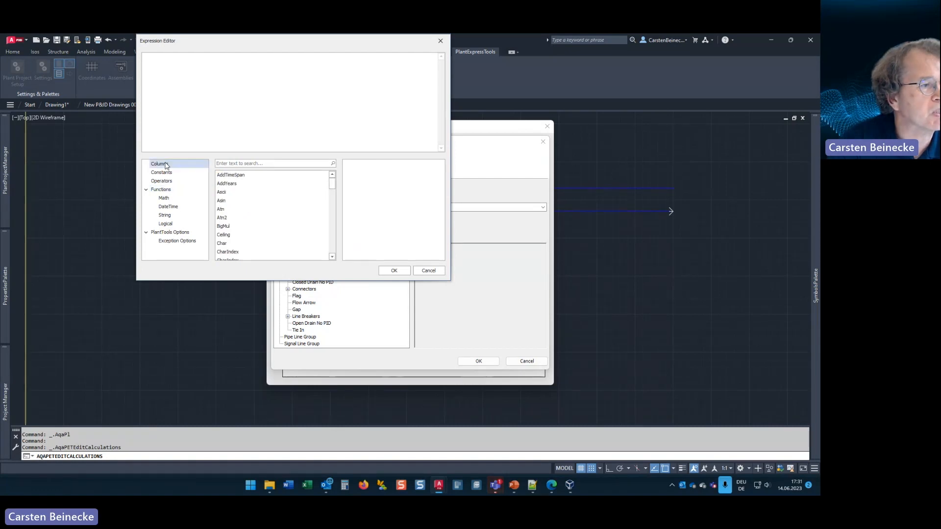
left_click(530, 486)
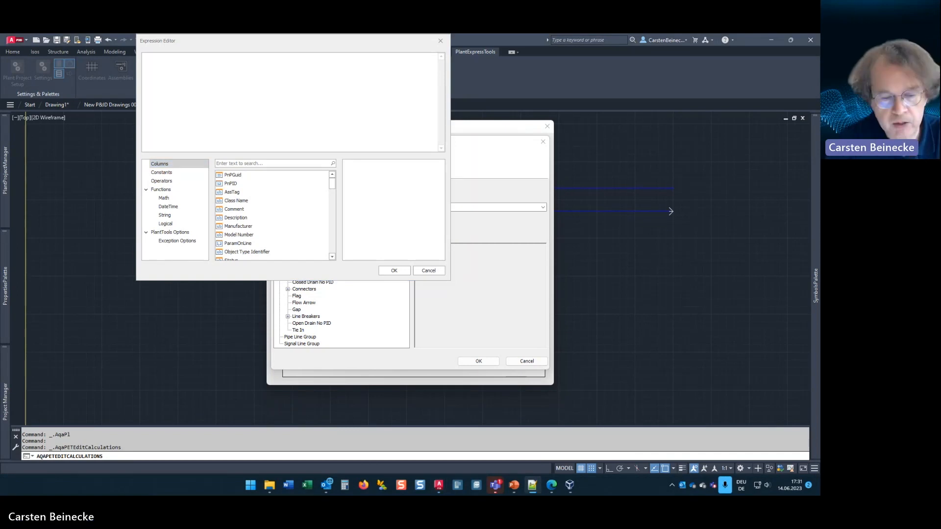
left_click(307, 74)
type("Iif(len([Type])>0,        Substring([Type],0,1),        'N/A' )")
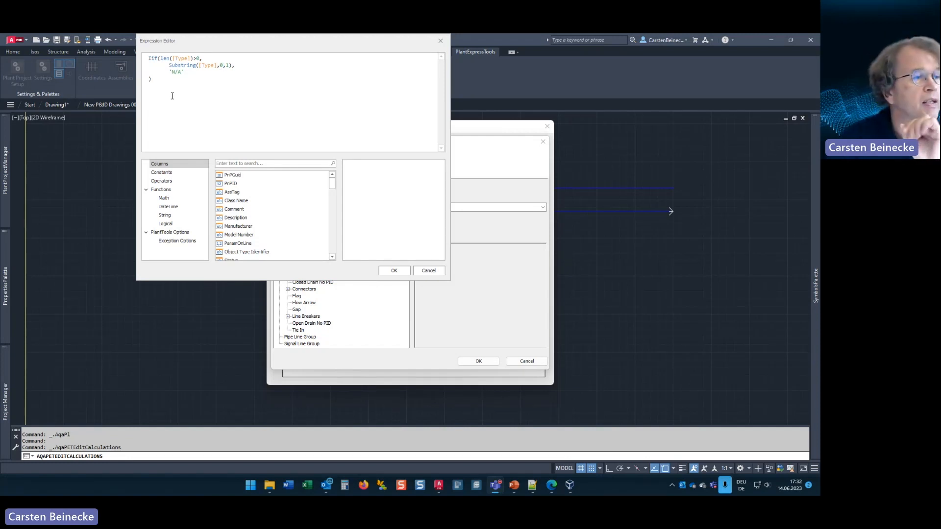
left_click_drag(369, 41, 277, 153)
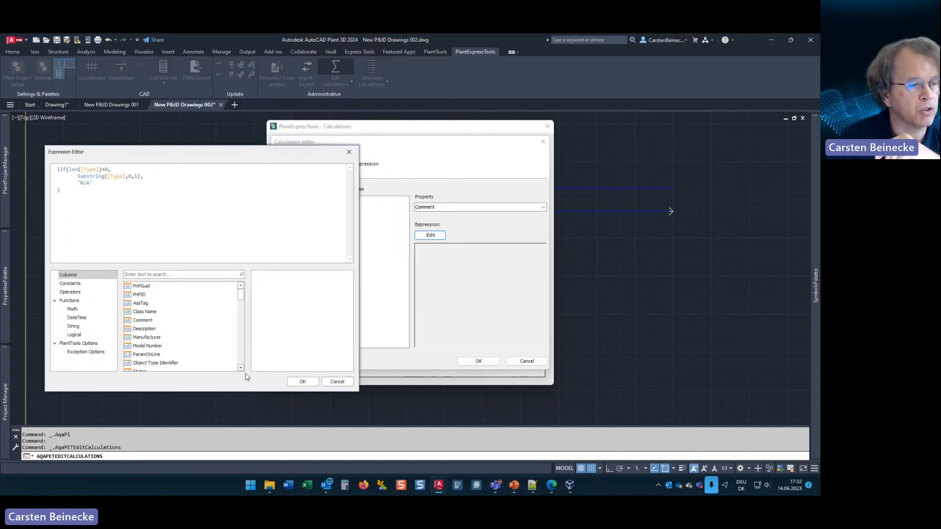
left_click(303, 382)
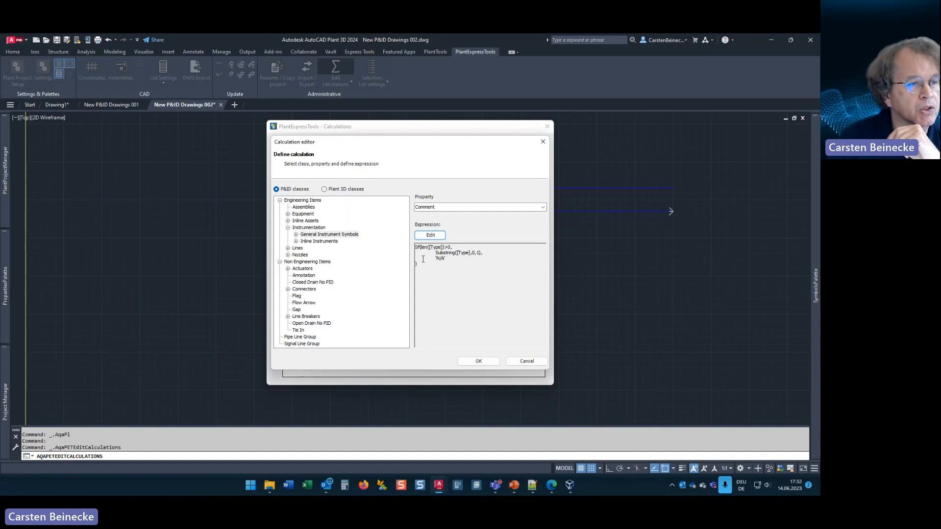
left_click(474, 361)
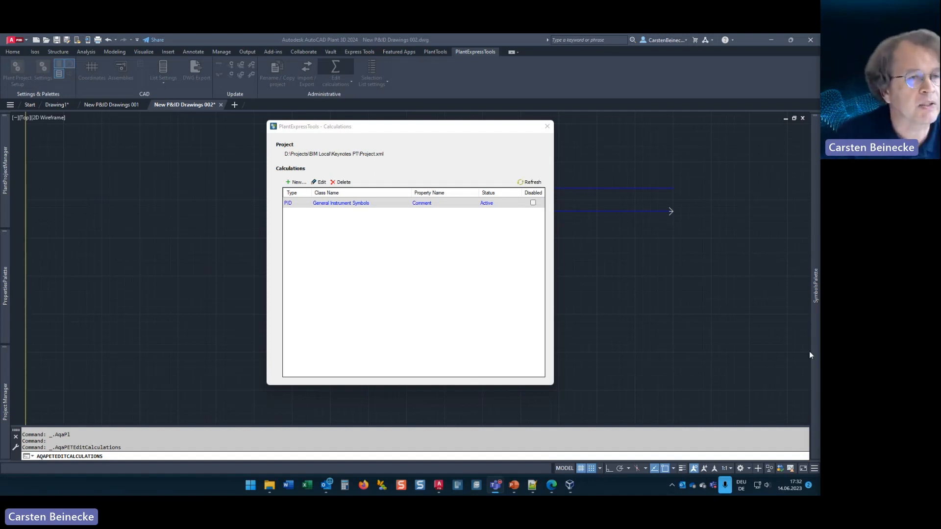
left_click(546, 128)
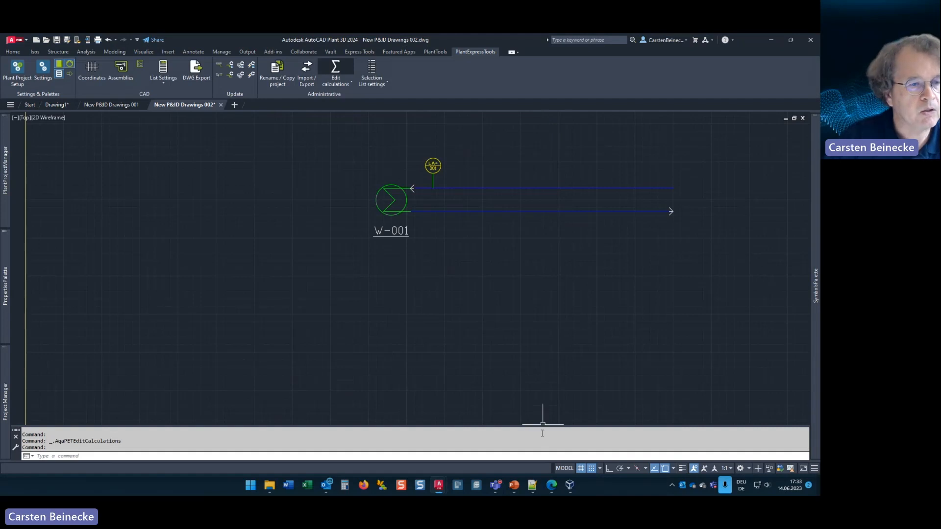
Step: Switch to the Last Dev Version virtual machine, start PlantDataManager and load the Keynotes PT collaboration project
left_click(571, 486)
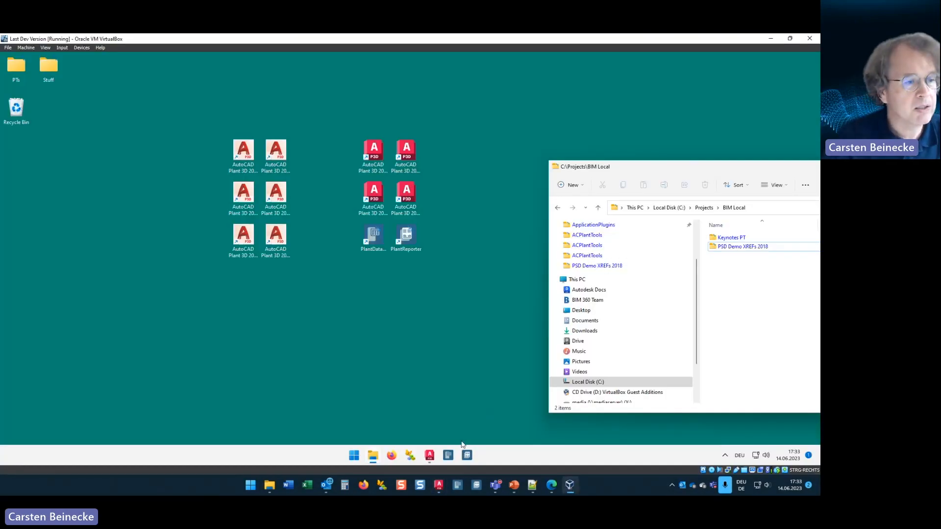
left_click(491, 346)
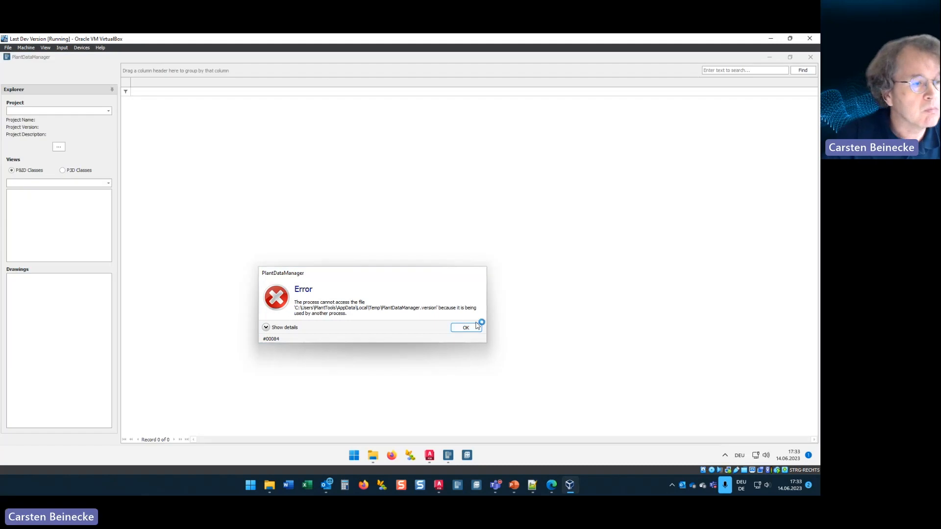
left_click(466, 327)
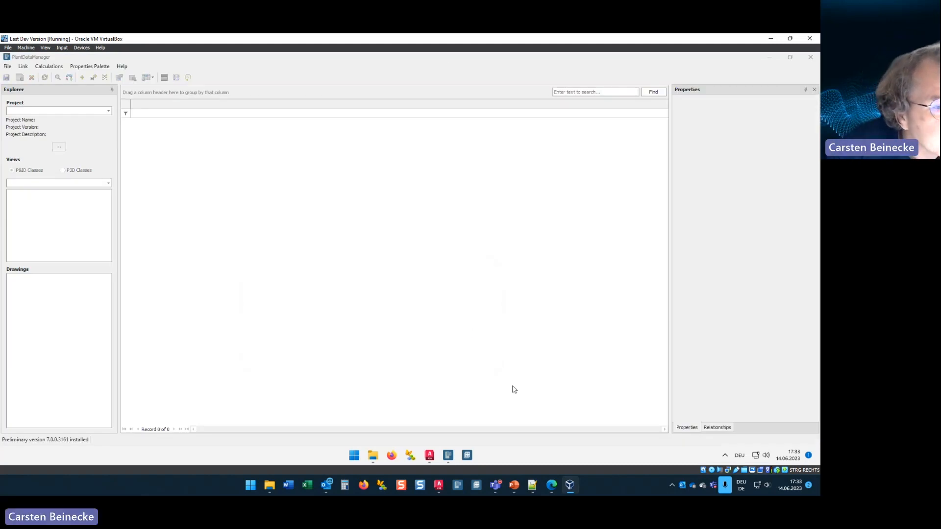
left_click(108, 111)
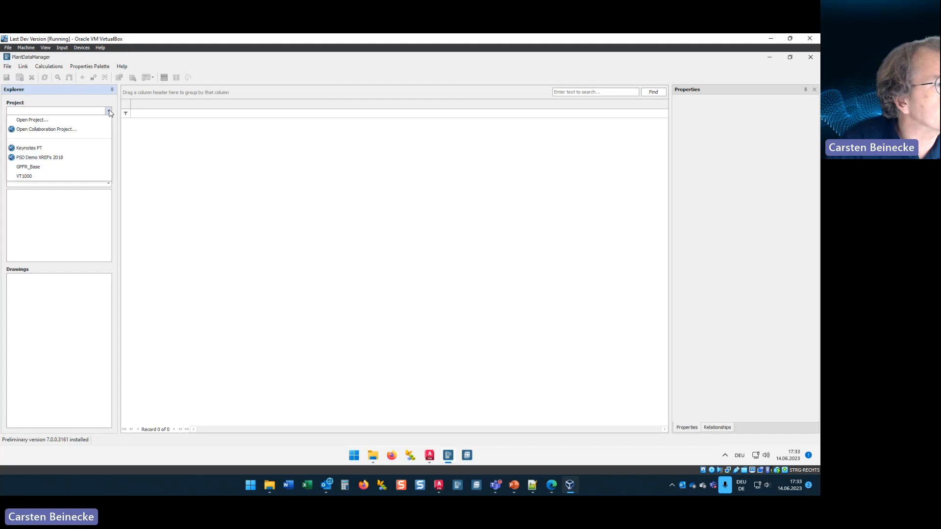
left_click(29, 148)
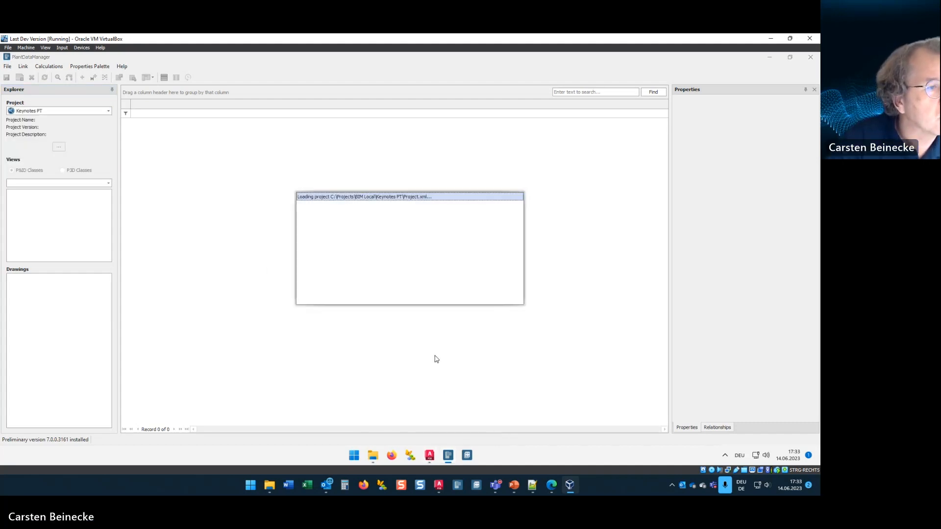
Step: Switch back to AutoCAD Plant 3D, then close New P&ID Drawings 002 and 001, checking them in
mouse_move(434, 457)
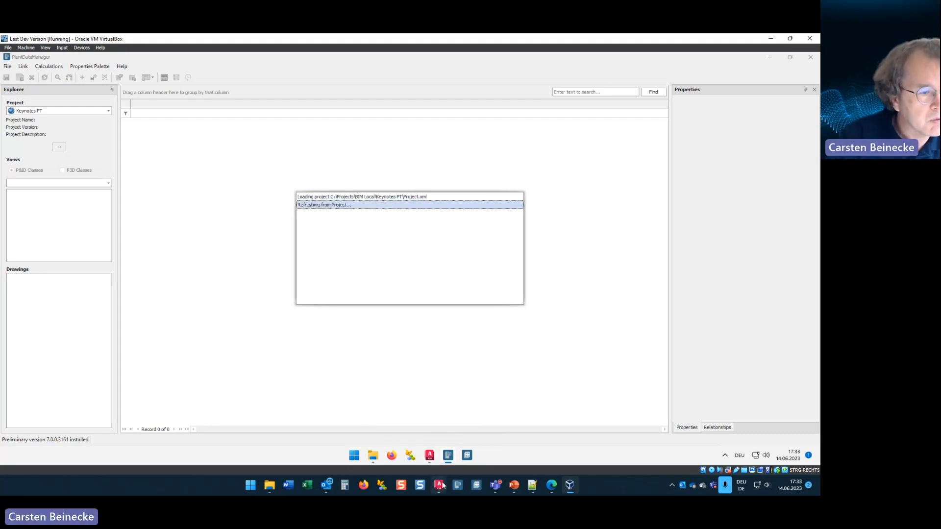
mouse_move(438, 485)
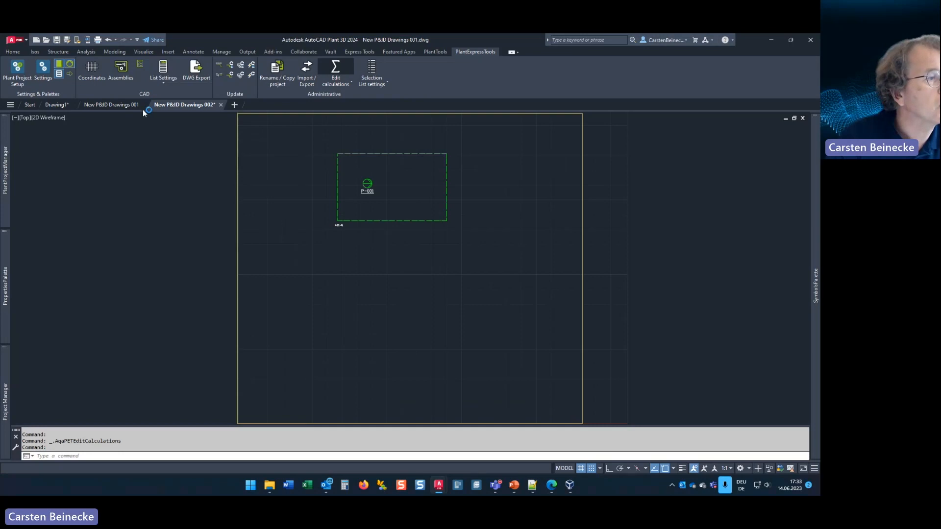
left_click(144, 106)
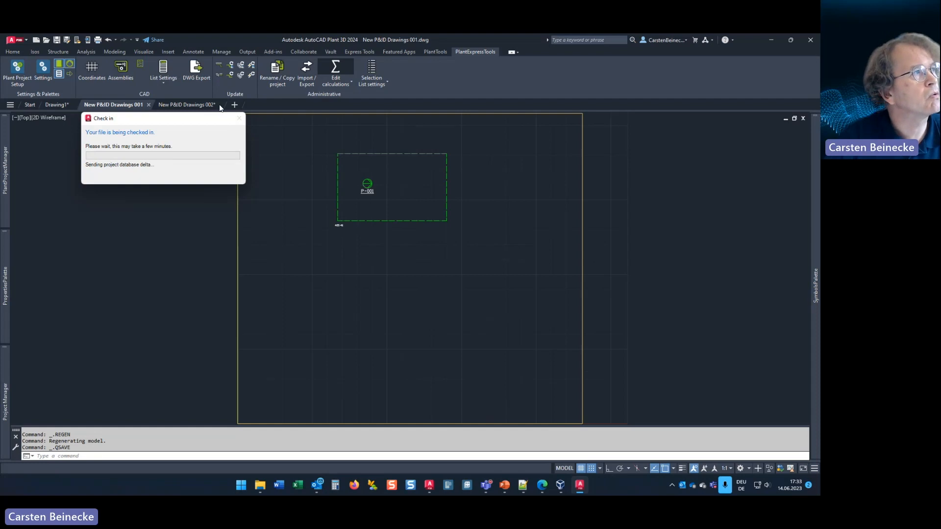
left_click(221, 104)
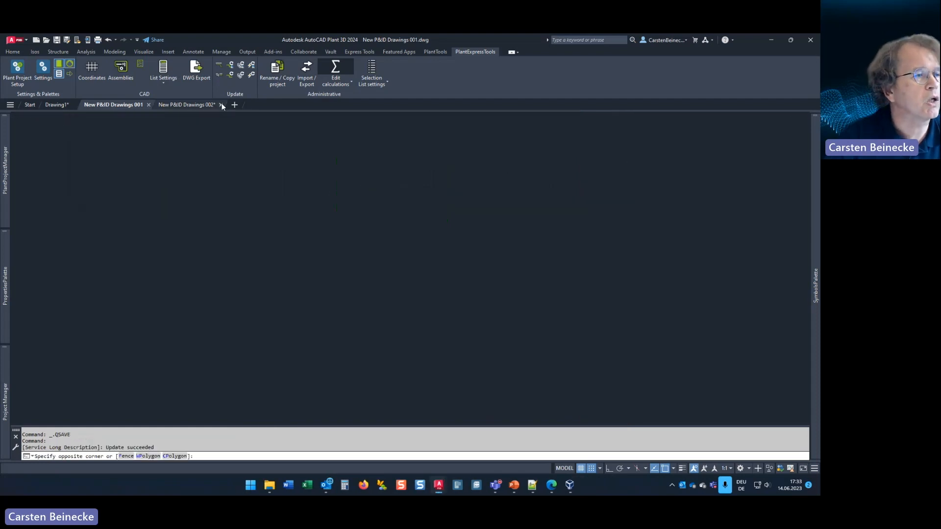
left_click(410, 279)
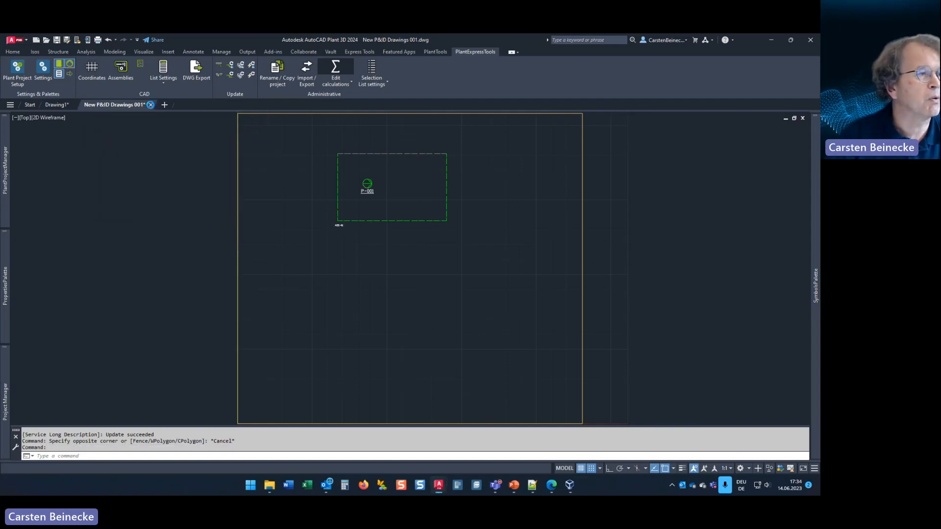
left_click(151, 105)
left_click(396, 274)
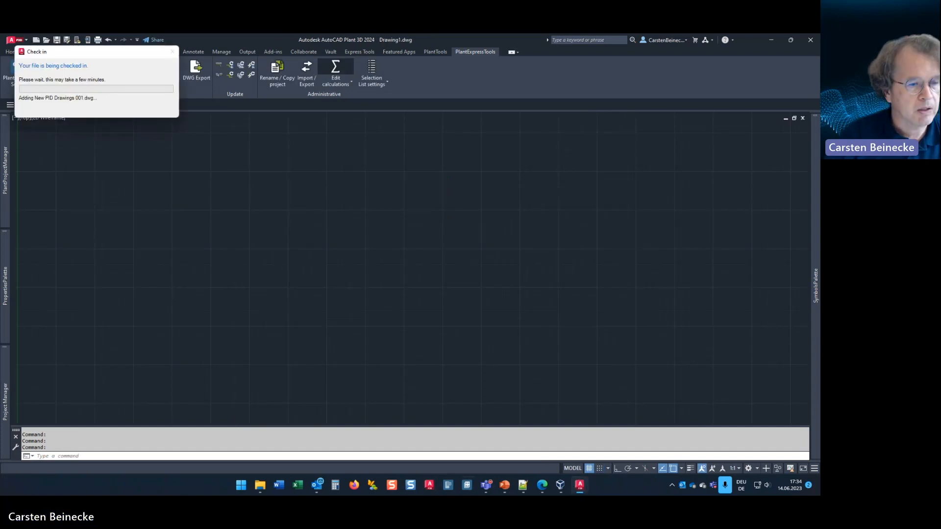
Step: Return to PlantDataManager in the virtual machine and review the project's link configurations
left_click(559, 488)
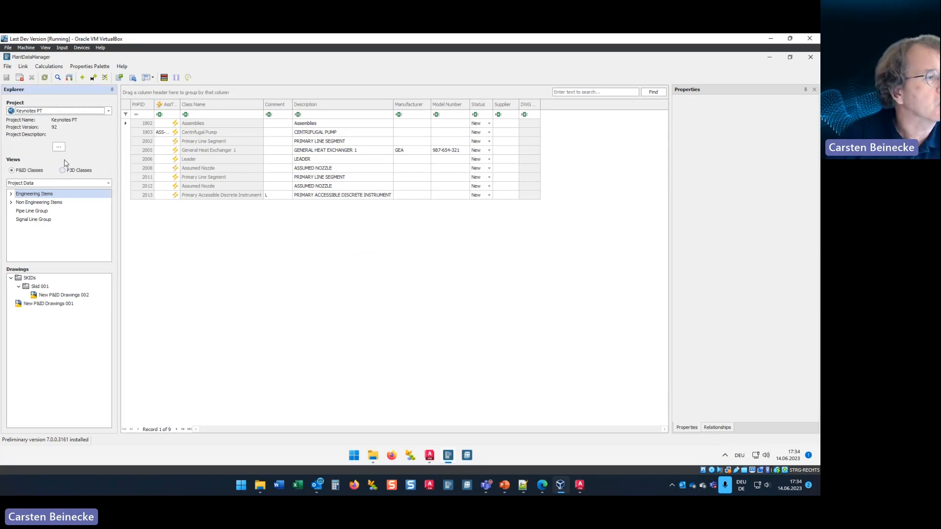
left_click(23, 66)
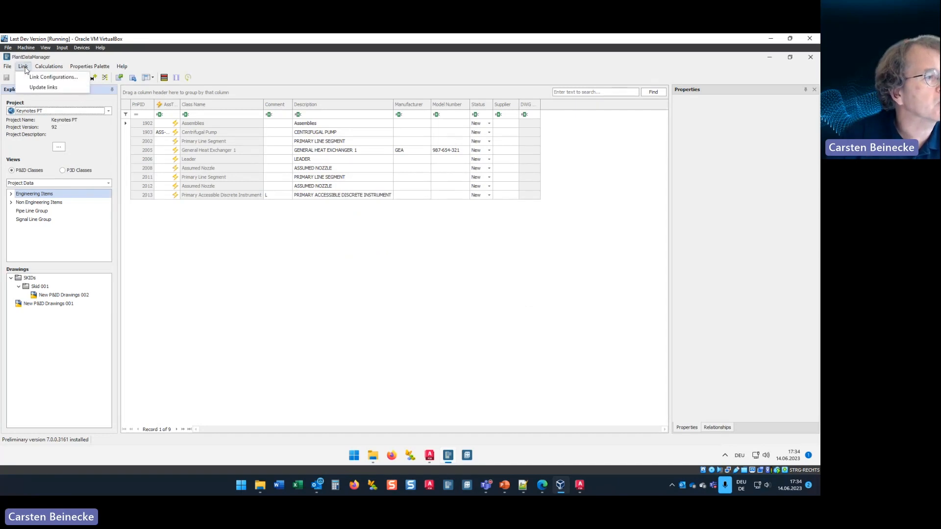
left_click(49, 77)
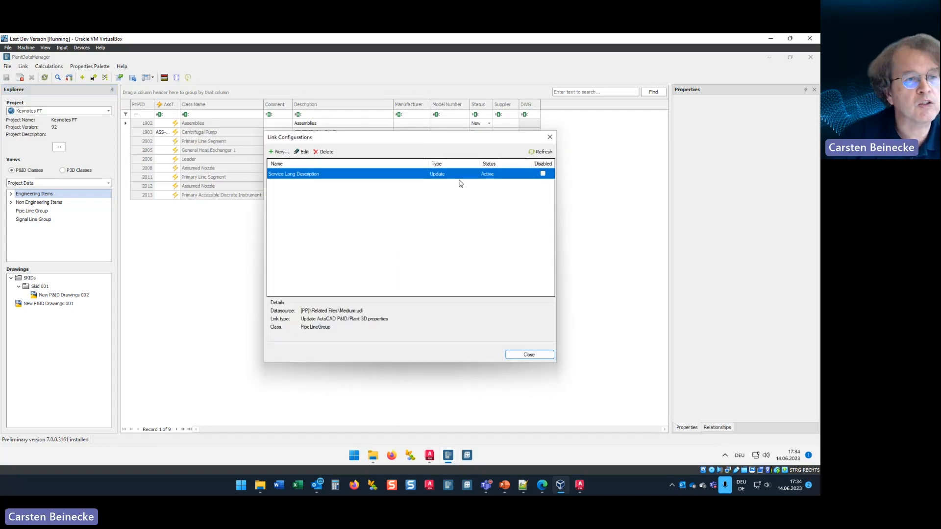
left_click(551, 139)
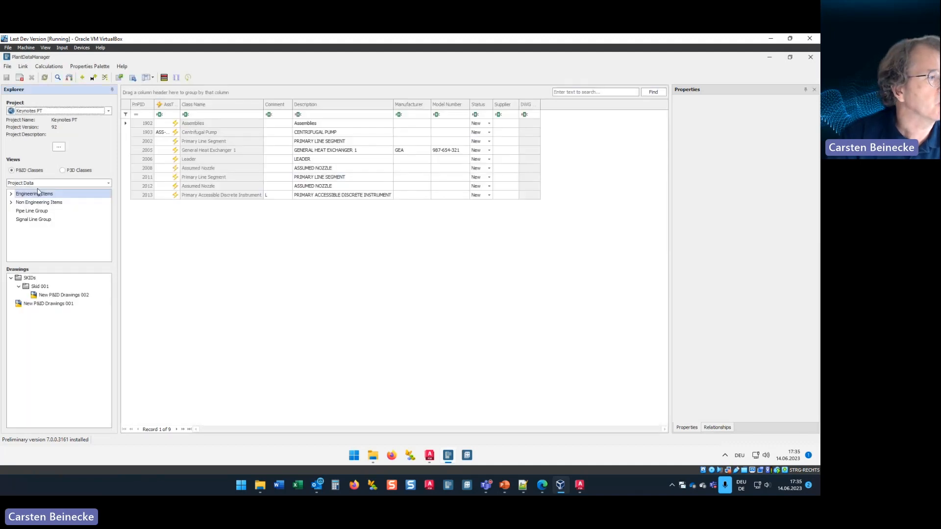
Step: Display the pipe line groups and set the Service of the group with PnPID 2004 to 1040
left_click(31, 211)
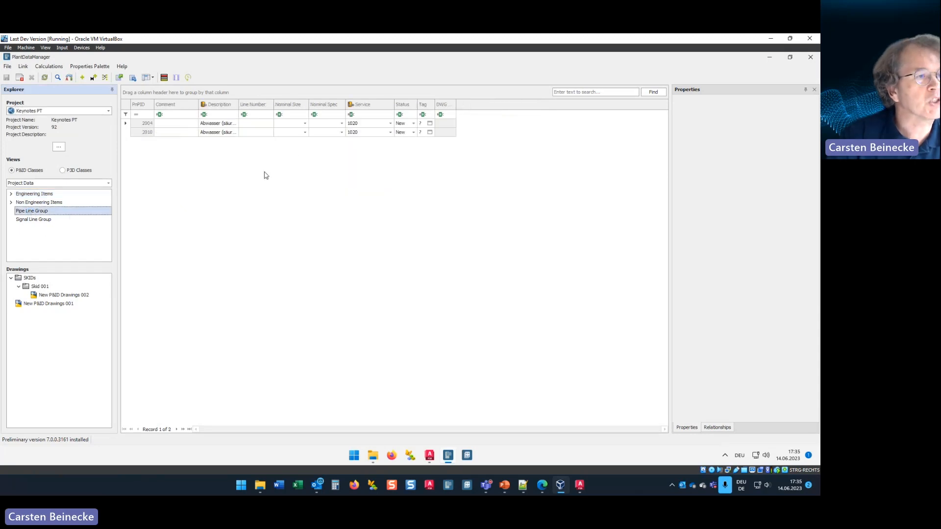
left_click(373, 125)
left_click(372, 124)
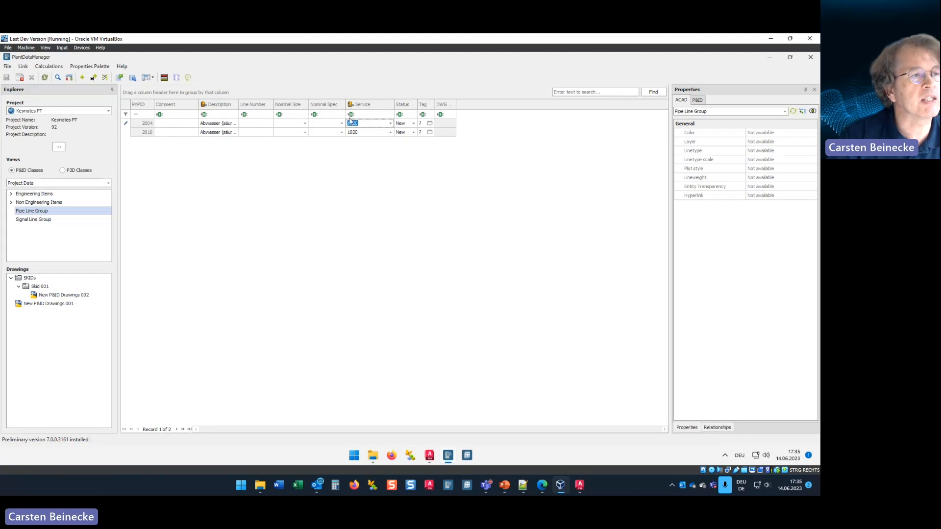
left_click(372, 122)
double_click(372, 123)
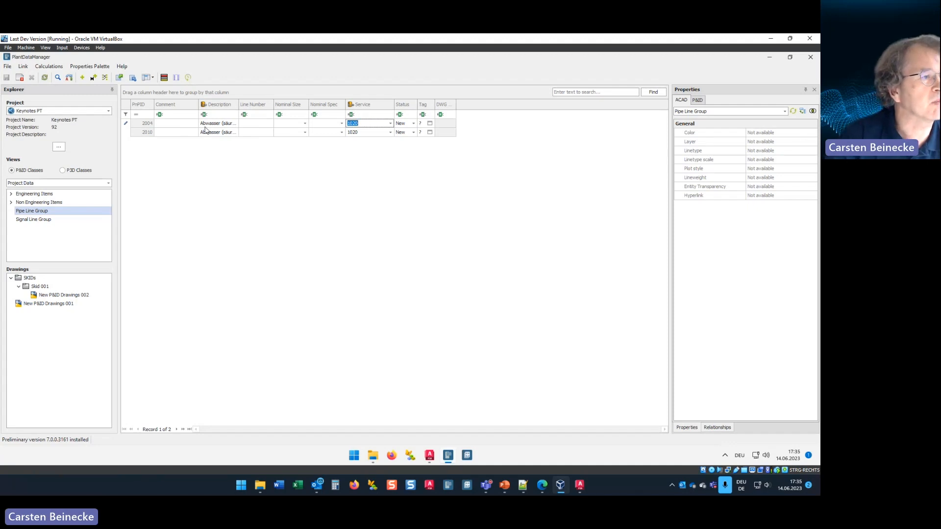
type("1")
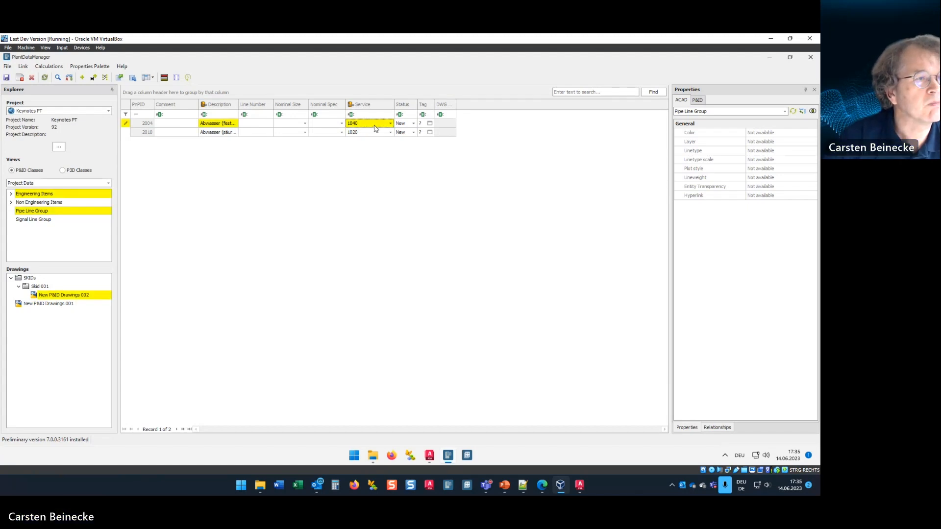
Step: Set the Service of the pipe line group with PnPID 2010 to 1040
left_click(373, 124)
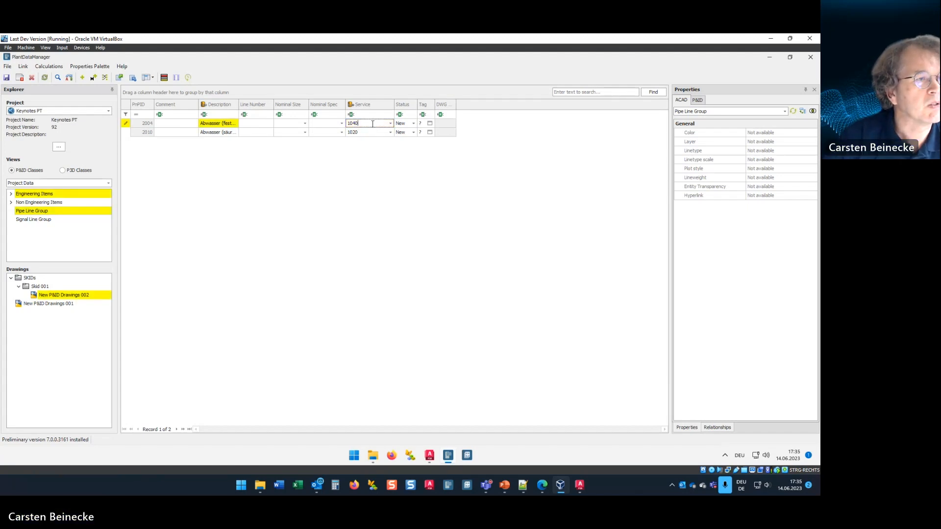
left_click(349, 132)
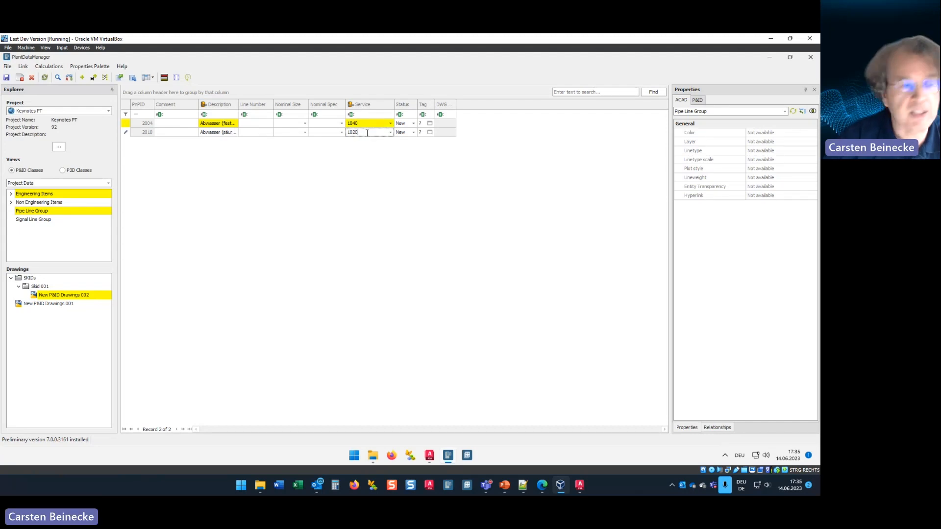
double_click(367, 133)
type("1040")
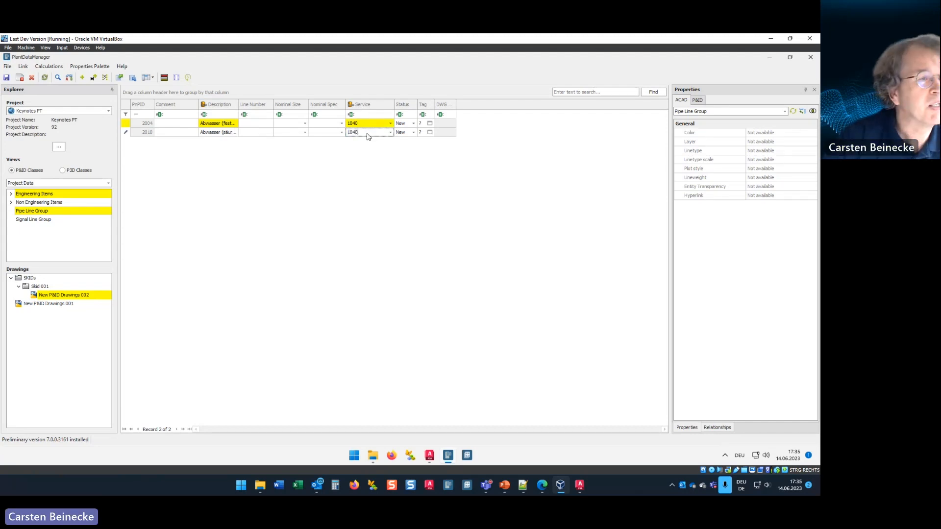
key("Return")
Step: Widen the Description column and set the Service of both pipe line groups, PnPID 2004 and 2010, to 1300
left_click_drag(239, 104, 263, 105)
left_click(387, 123)
type("1300")
key("Return")
left_click(389, 133)
type("1300")
key("Return")
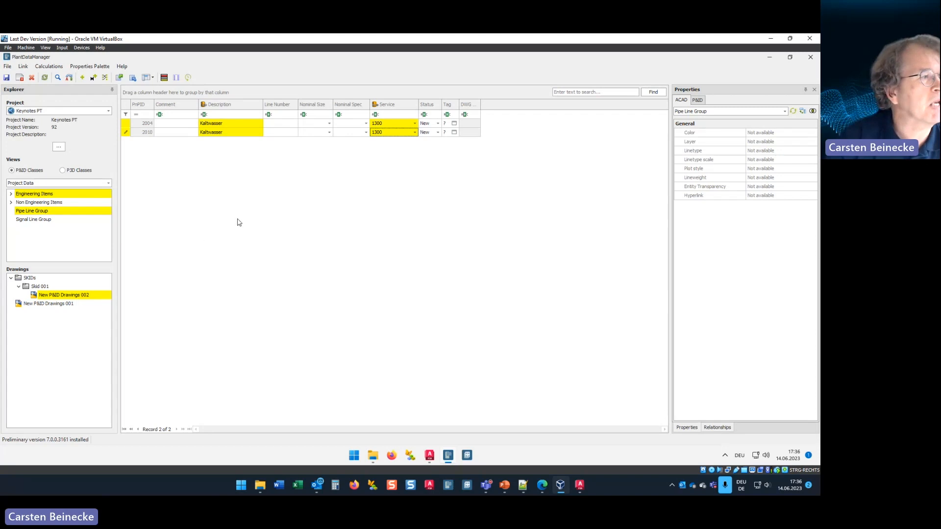
Step: Display the General Instrument Symbols under Instrumentation and set the instrument's Type to CV
double_click(22, 195)
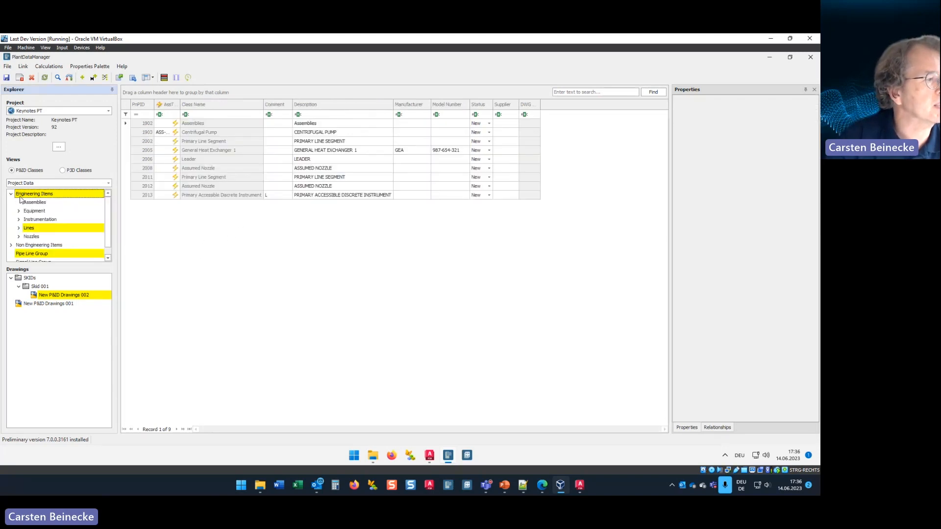
double_click(37, 221)
left_click(44, 229)
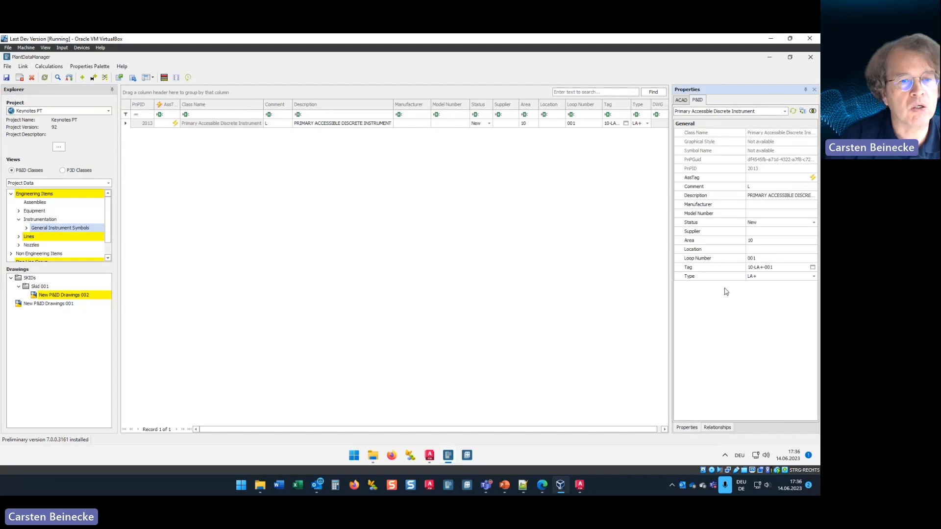
left_click(814, 277)
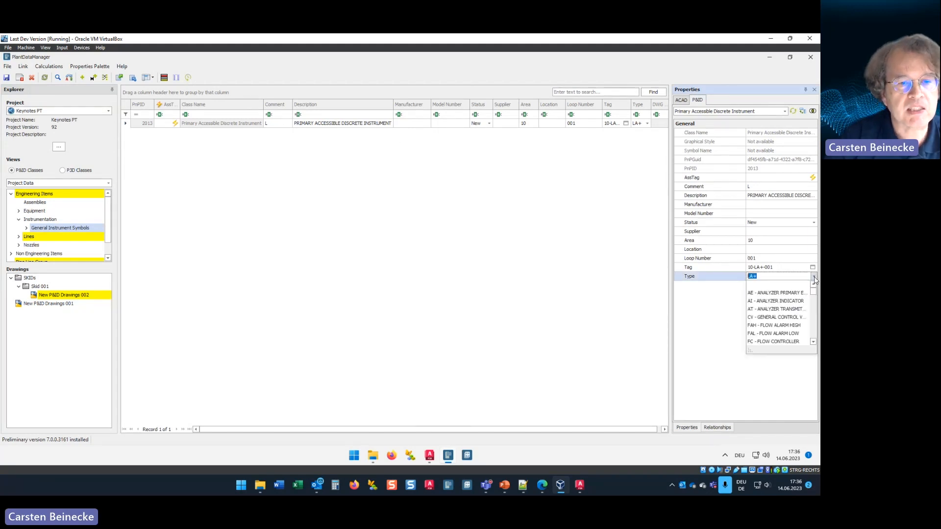
left_click(753, 318)
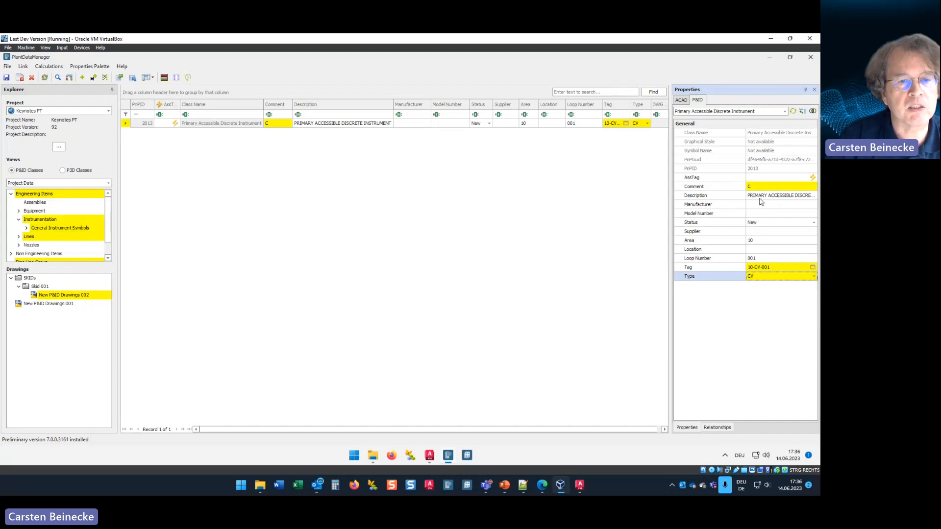
Step: Check the instrument's tag assignment, cancel it, and set the instrument's Type to LV (Level Valve)
left_click(813, 267)
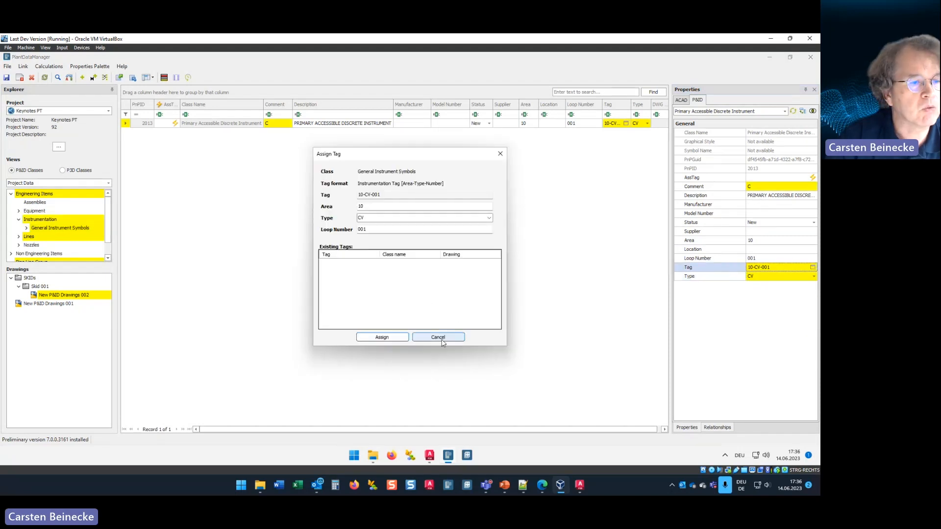
left_click(441, 338)
left_click(814, 276)
scroll(765, 338, "down", 5)
left_click(768, 340)
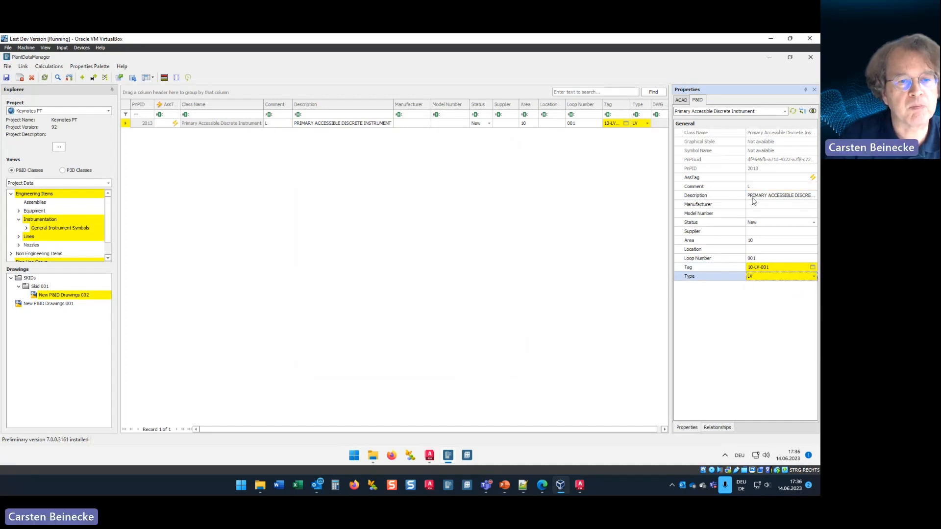
Step: Change the instrument's Type to TAH and, after that, to the empty entry
left_click(813, 276)
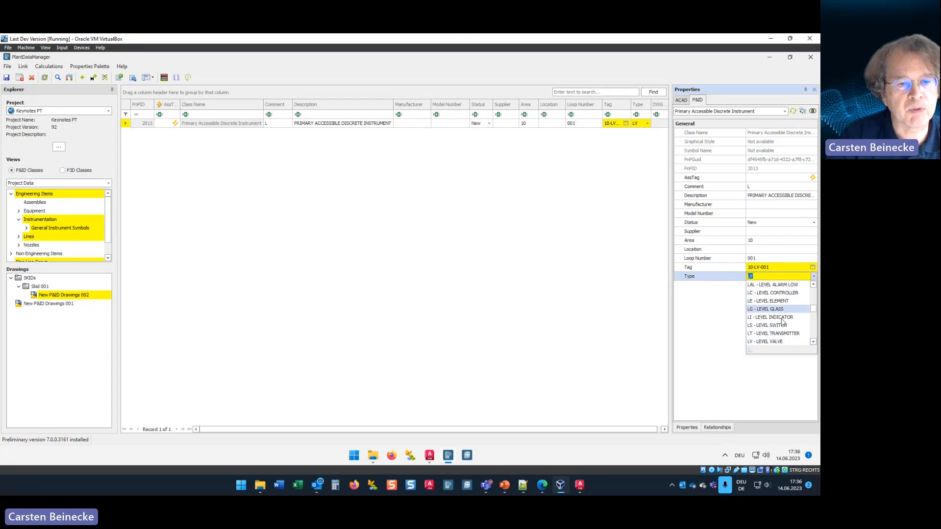
scroll(769, 322, "down", 5)
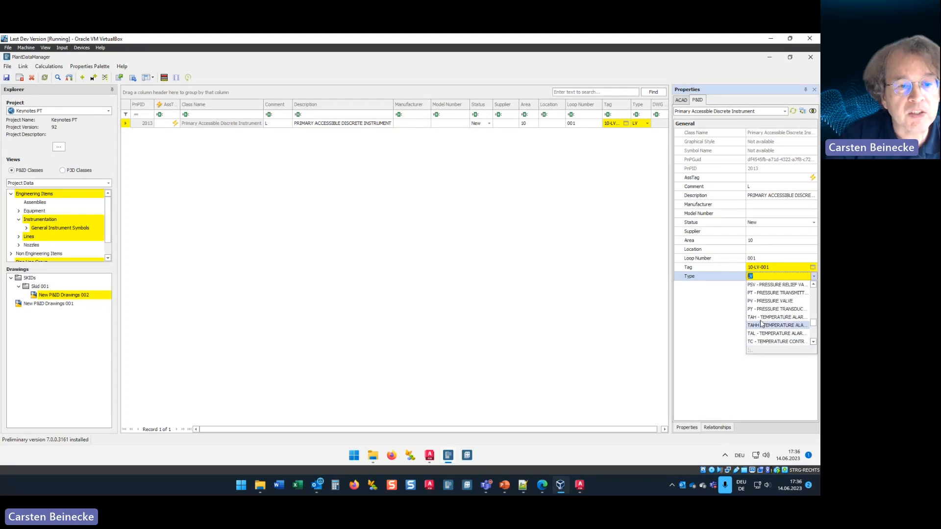
left_click(761, 317)
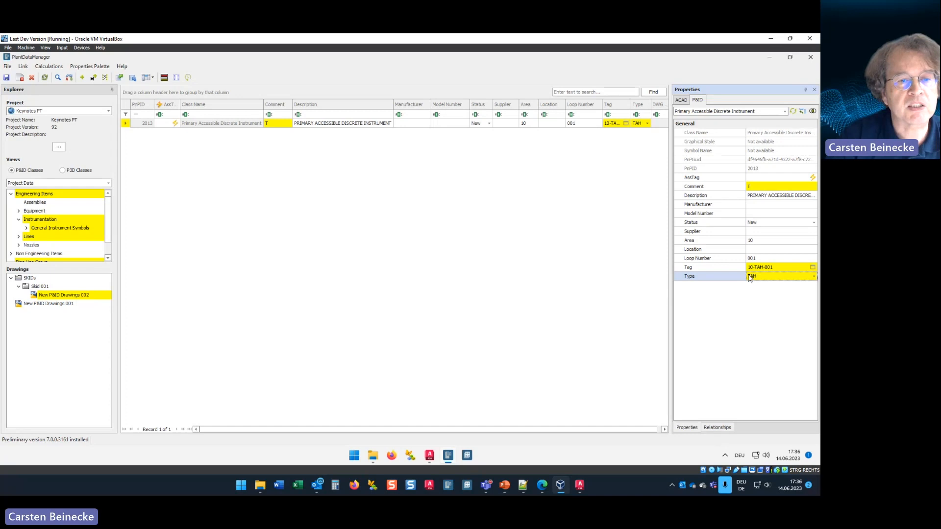
left_click(813, 277)
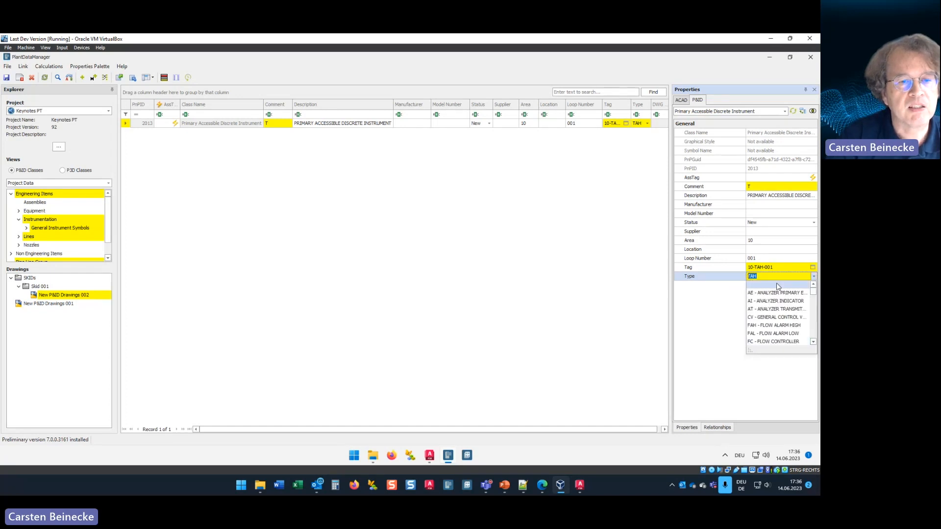
left_click(771, 285)
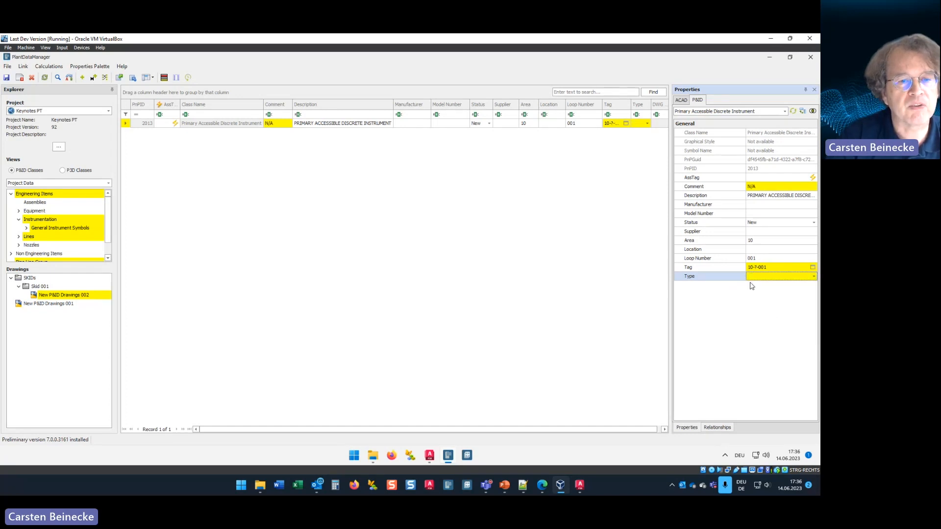